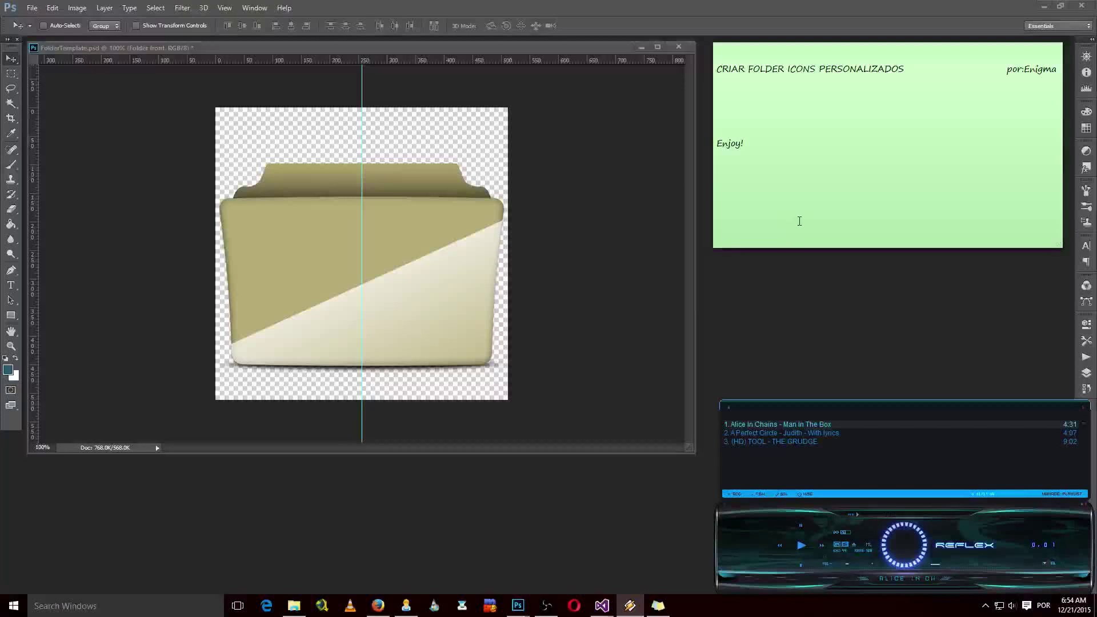
{"action": "left_click", "coordinate": [903, 79]}
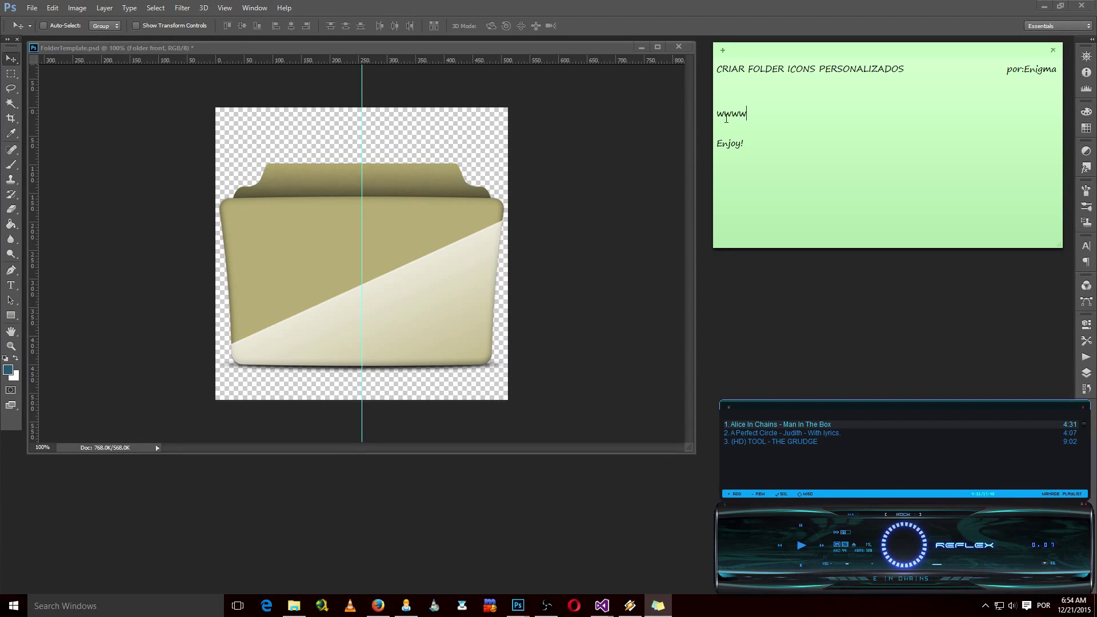
{"action": "type", "text": ".warezre"}
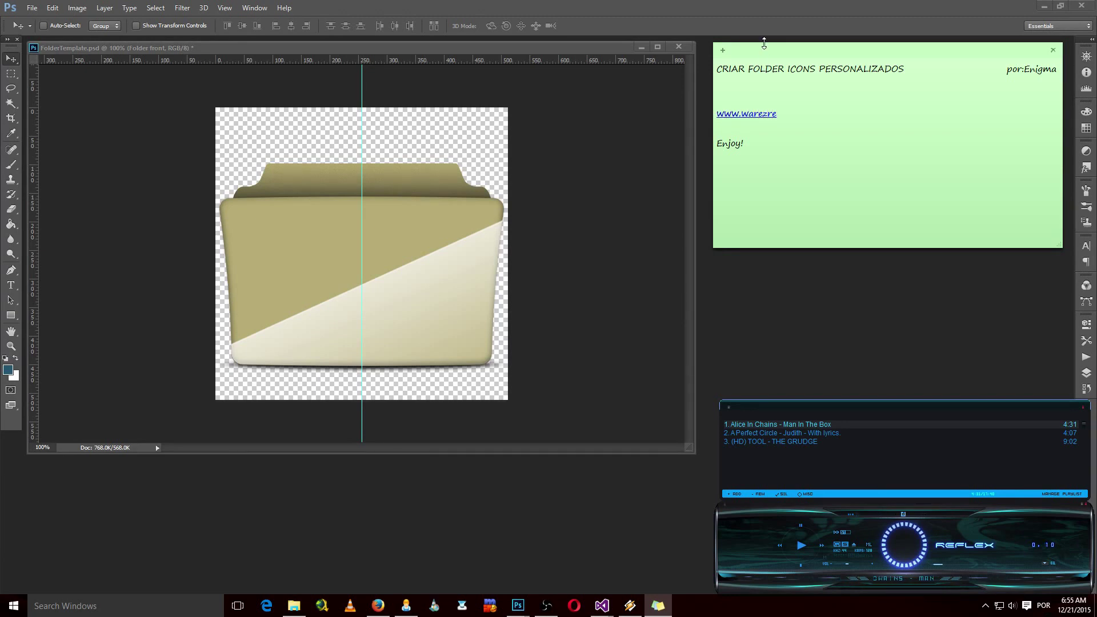
{"action": "key", "text": "BackSpace"}
{"action": "key", "text": "BackSpace"}
{"action": "type", "text": "-b"}
{"action": "type", "text": "ox.c"}
{"action": "type", "text": "om"}
{"action": "left_click", "coordinate": [778, 293]}
Open The-Flash-key-art-16x9-1.jpg in Photoshop.
{"action": "left_click", "coordinate": [32, 8]}
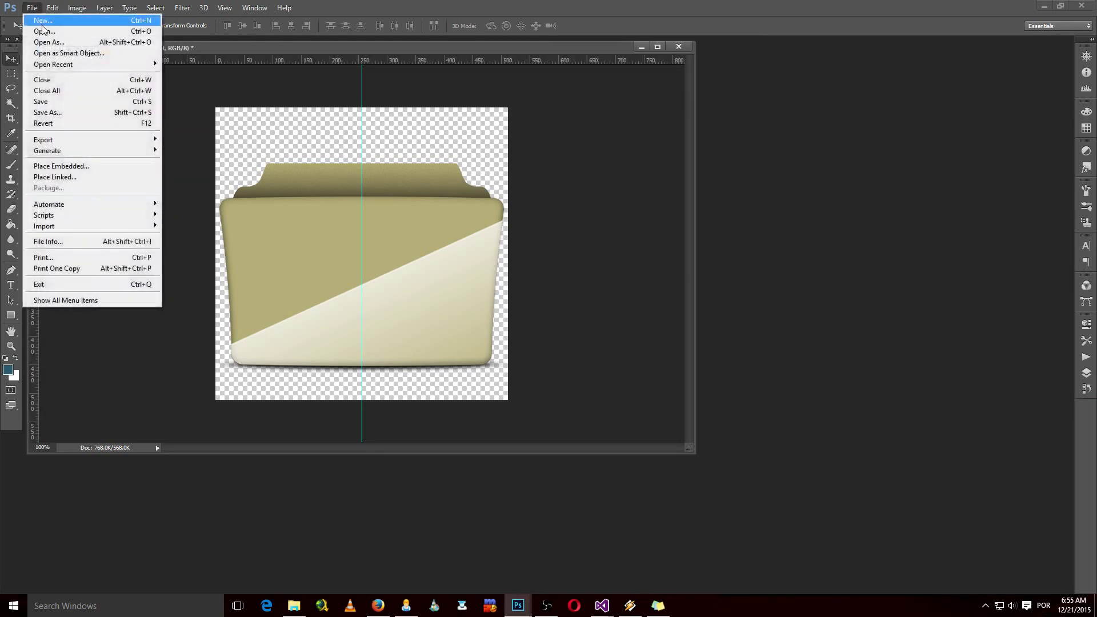
{"action": "left_click", "coordinate": [47, 33]}
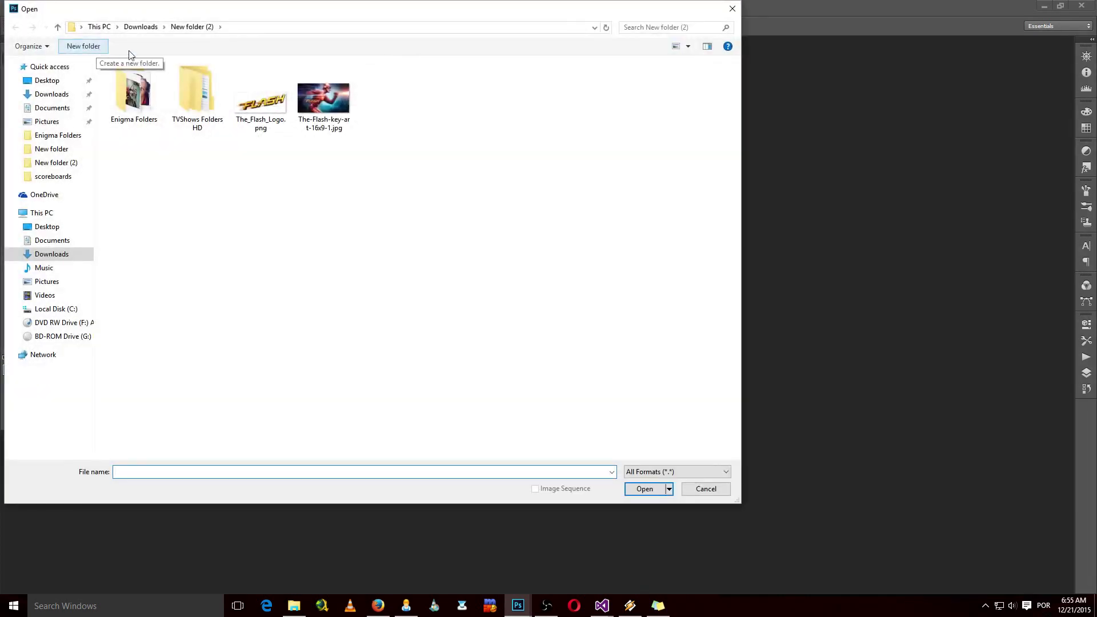
{"action": "left_click", "coordinate": [298, 122]}
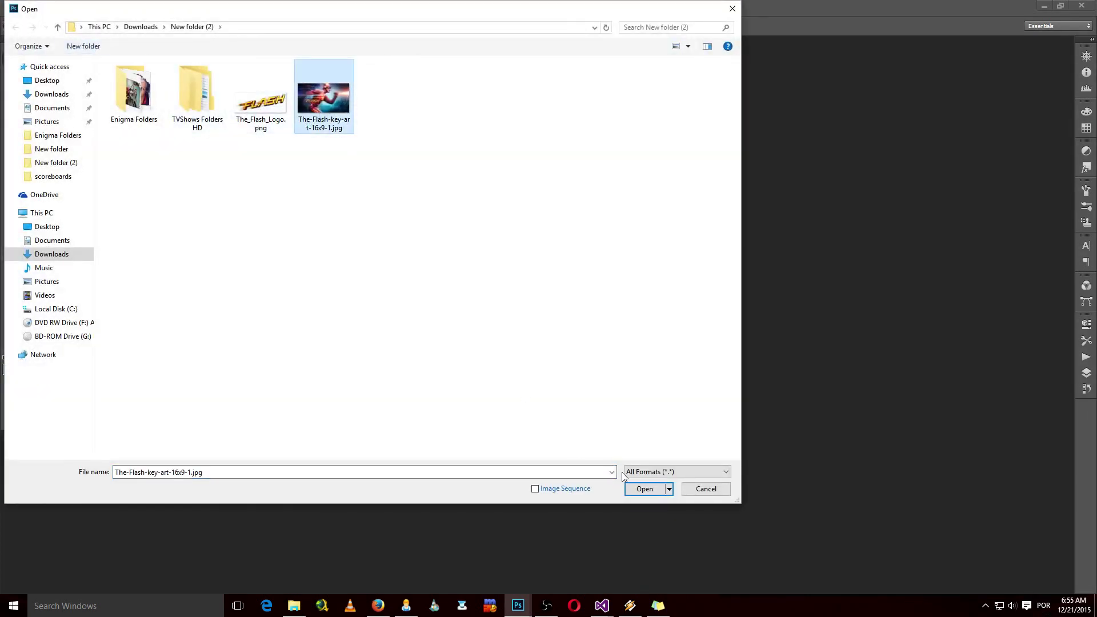
{"action": "left_click", "coordinate": [643, 489]}
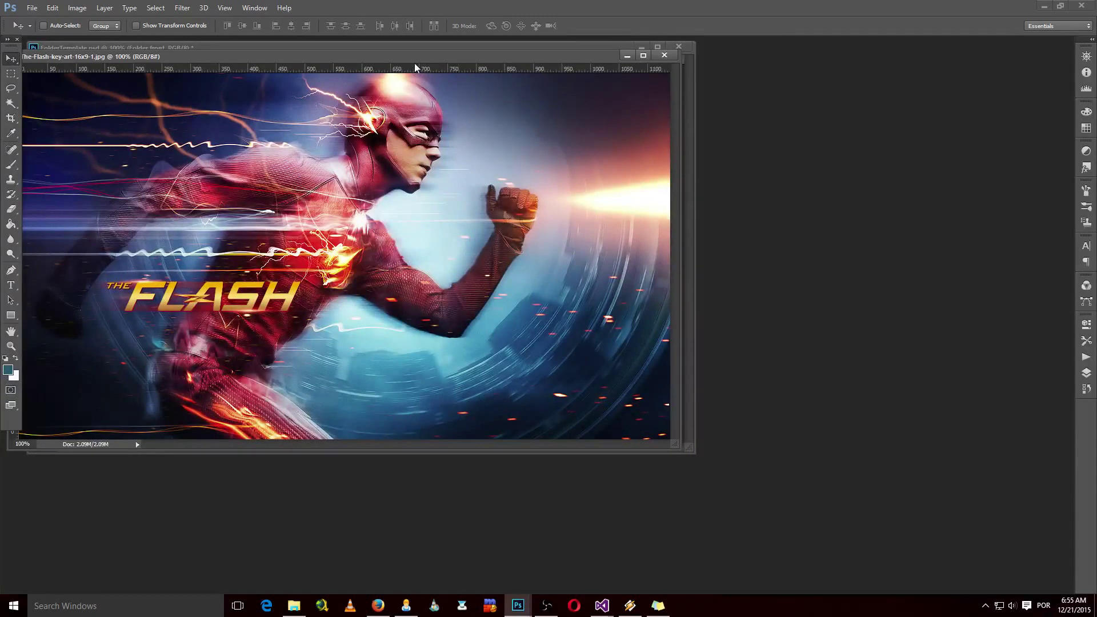
Move the Flash image window aside, select all of it, and bring FolderTemplate forward.
{"action": "left_click_drag", "start_coordinate": [417, 57], "coordinate": [564, 104]}
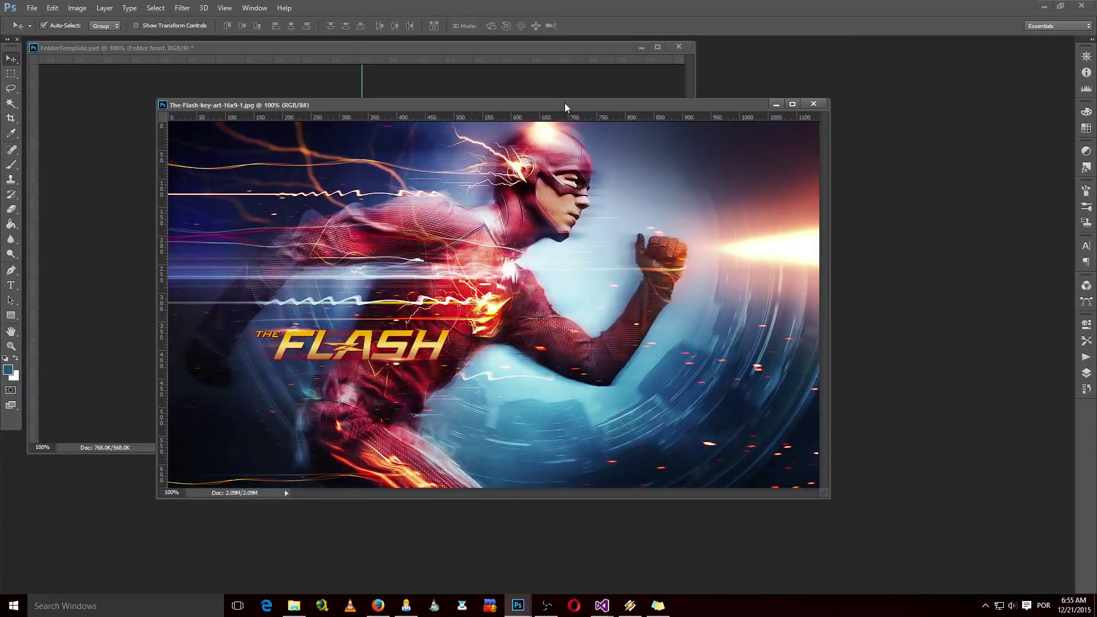
{"action": "key", "text": "ctrl+a"}
{"action": "left_click", "coordinate": [595, 47]}
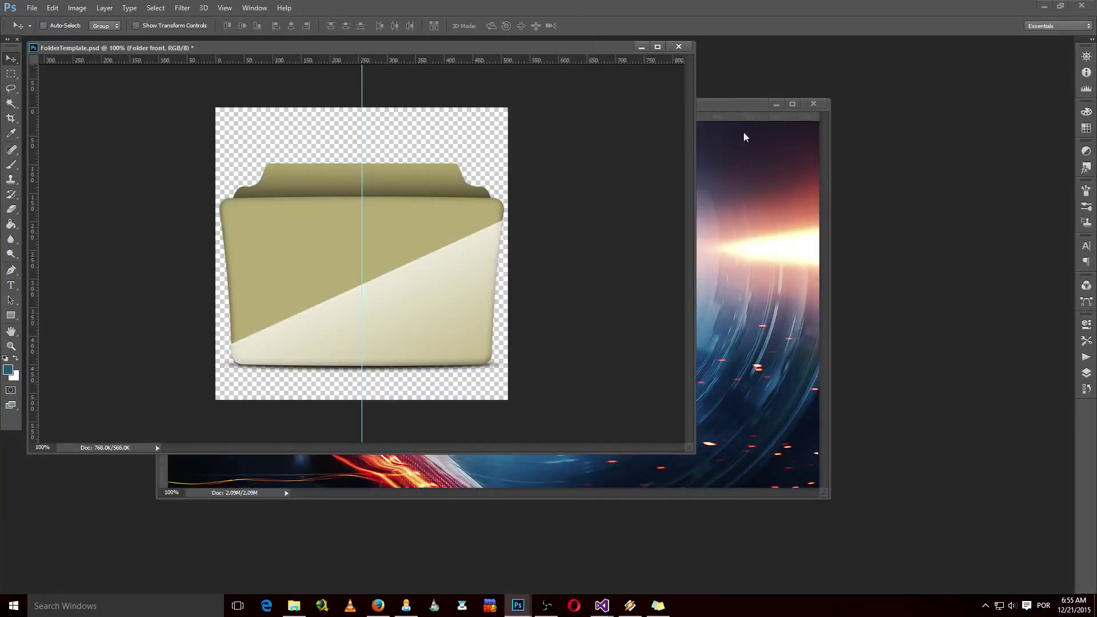
Close the Flash document, paste the artwork as Layer 1 above Folder front, and hide Gloss.
{"action": "left_click", "coordinate": [823, 127]}
{"action": "left_click", "coordinate": [814, 104]}
{"action": "left_click", "coordinate": [1089, 374]}
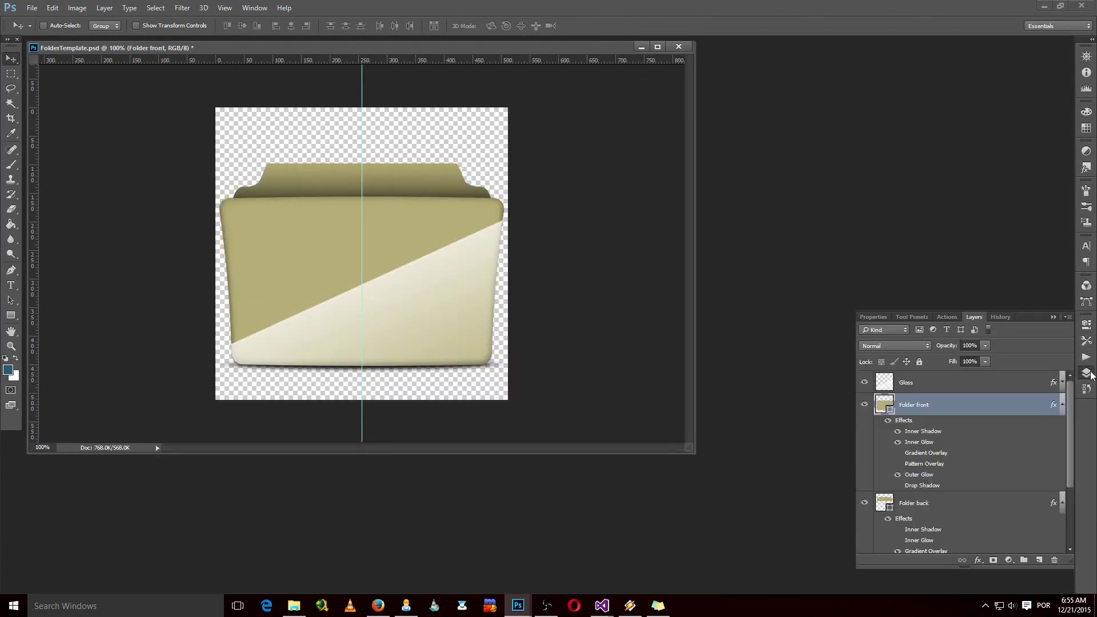
{"action": "key", "text": "ctrl+v"}
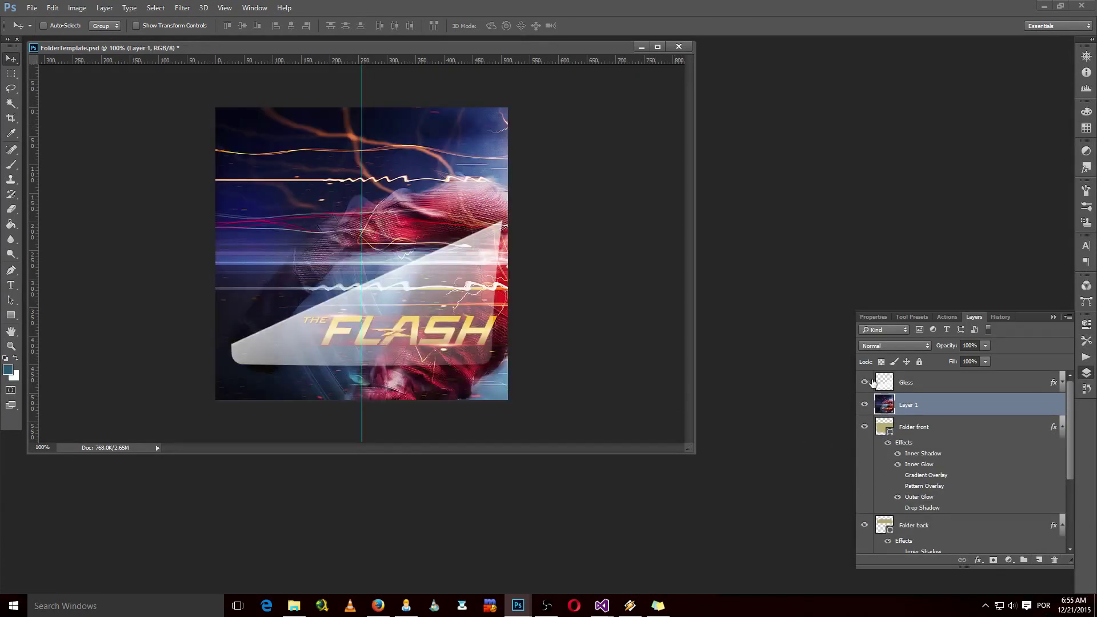
{"action": "left_click", "coordinate": [865, 383]}
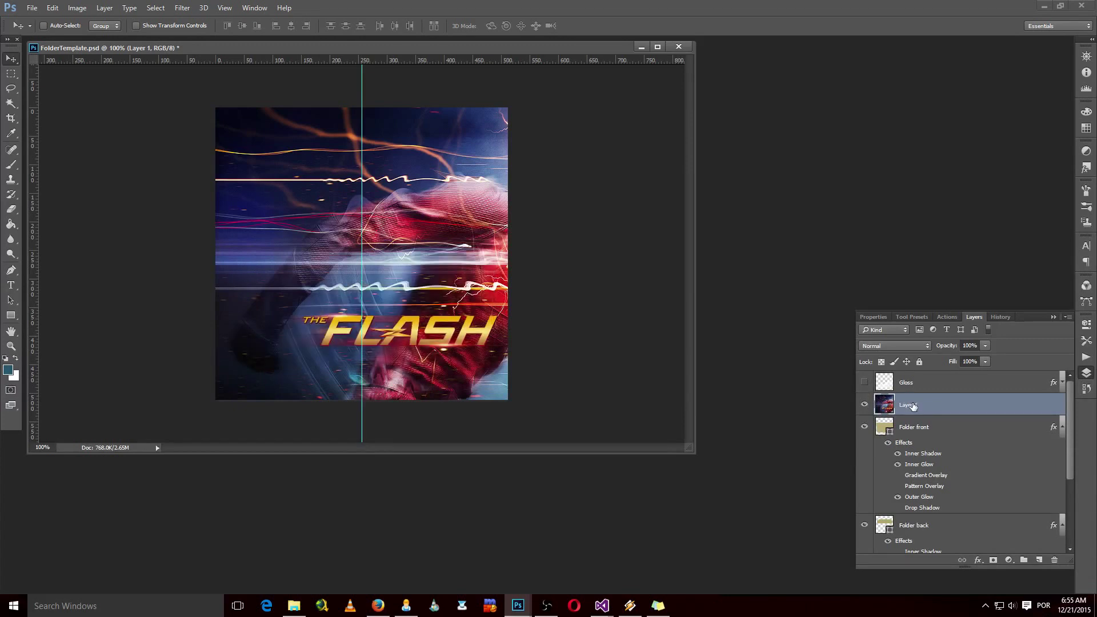
Free-transform the Flash artwork, nudging it up-left, and set Layer 1 opacity to 51%.
{"action": "key", "text": "ctrl+t"}
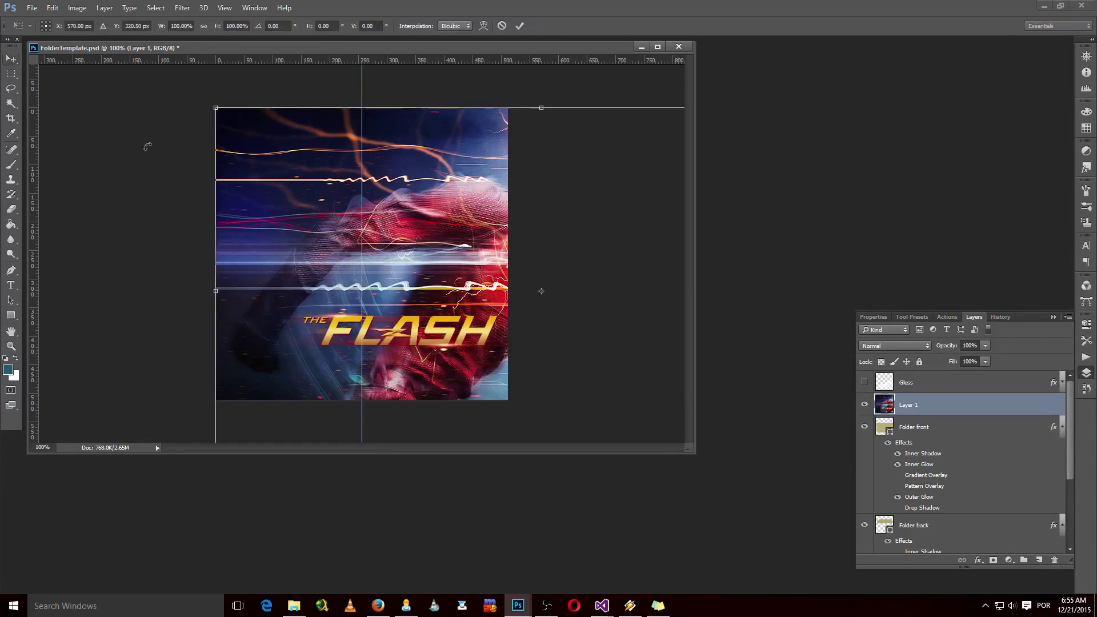
{"action": "left_click_drag", "start_coordinate": [146, 147], "coordinate": [163, 128]}
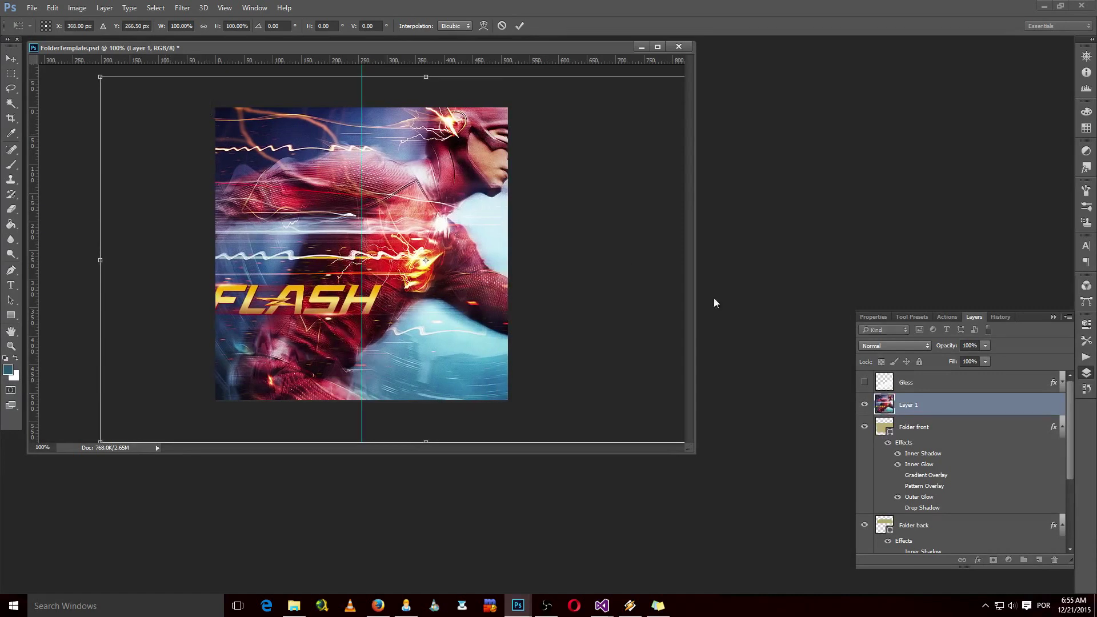
{"action": "left_click", "coordinate": [985, 345]}
{"action": "left_click_drag", "start_coordinate": [979, 357], "coordinate": [959, 359]}
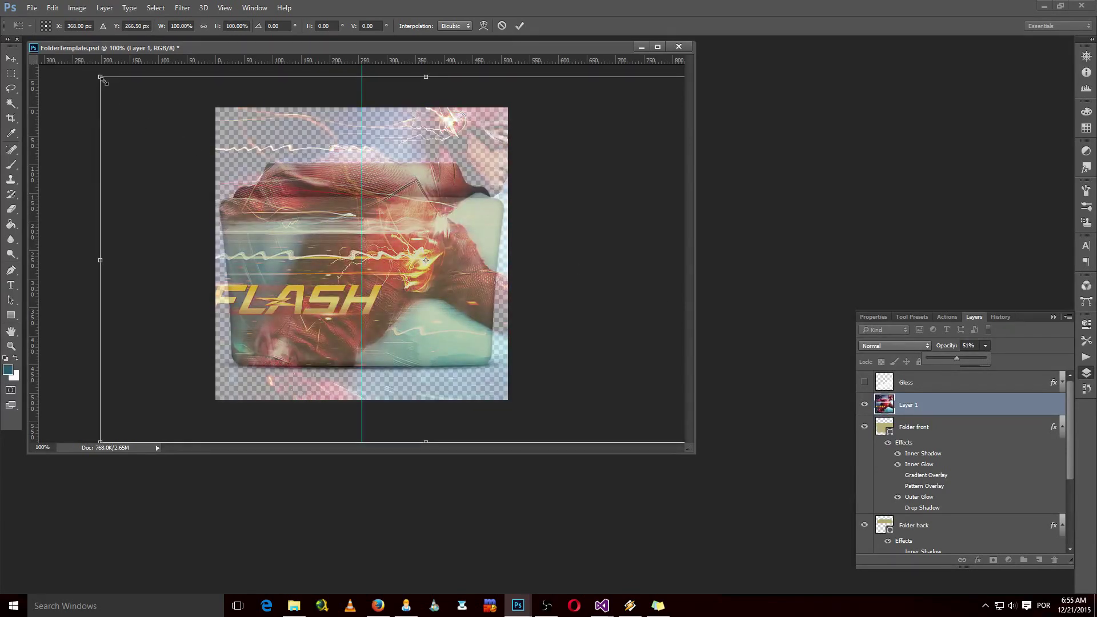
Scale and position the artwork to fit over the folder front, then apply the transformation.
{"action": "left_click_drag", "start_coordinate": [101, 78], "coordinate": [300, 197]}
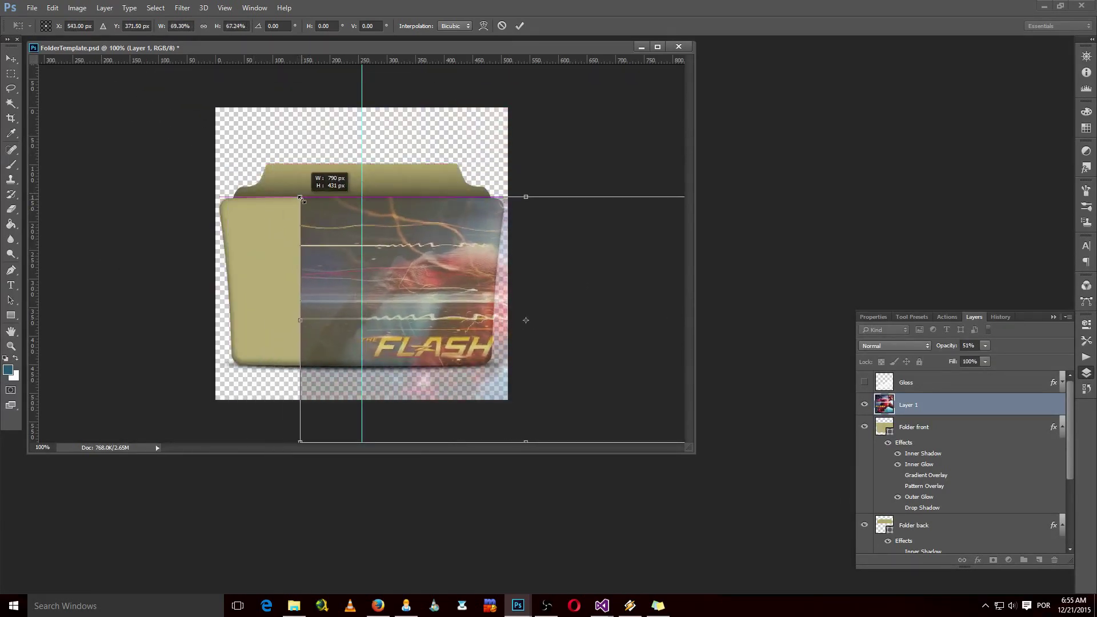
{"action": "mouse_move", "coordinate": [451, 243]}
{"action": "left_mouse_down"}
{"action": "mouse_move", "coordinate": [327, 219]}
{"action": "mouse_move", "coordinate": [321, 175]}
{"action": "left_mouse_up"}
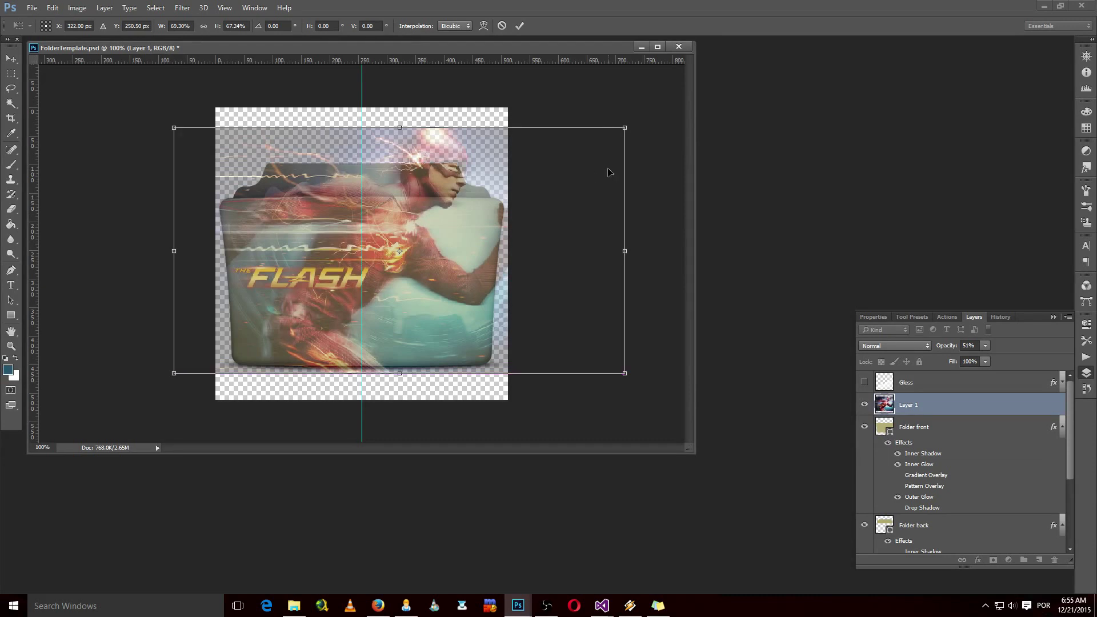
{"action": "left_click_drag", "start_coordinate": [626, 127], "coordinate": [545, 162]}
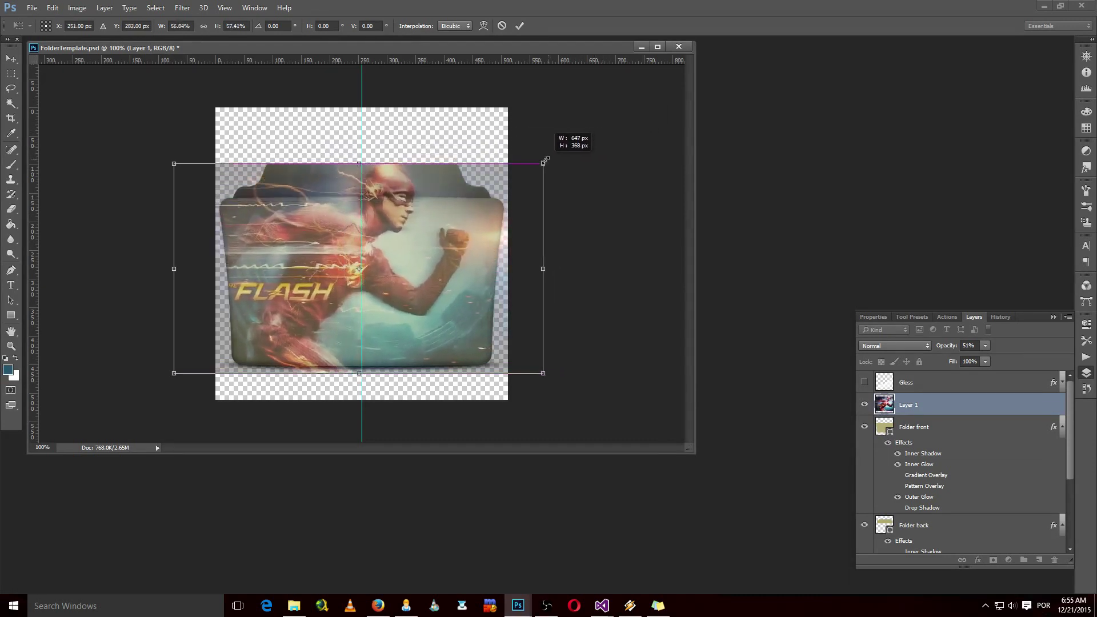
{"action": "left_click_drag", "start_coordinate": [545, 161], "coordinate": [534, 161]}
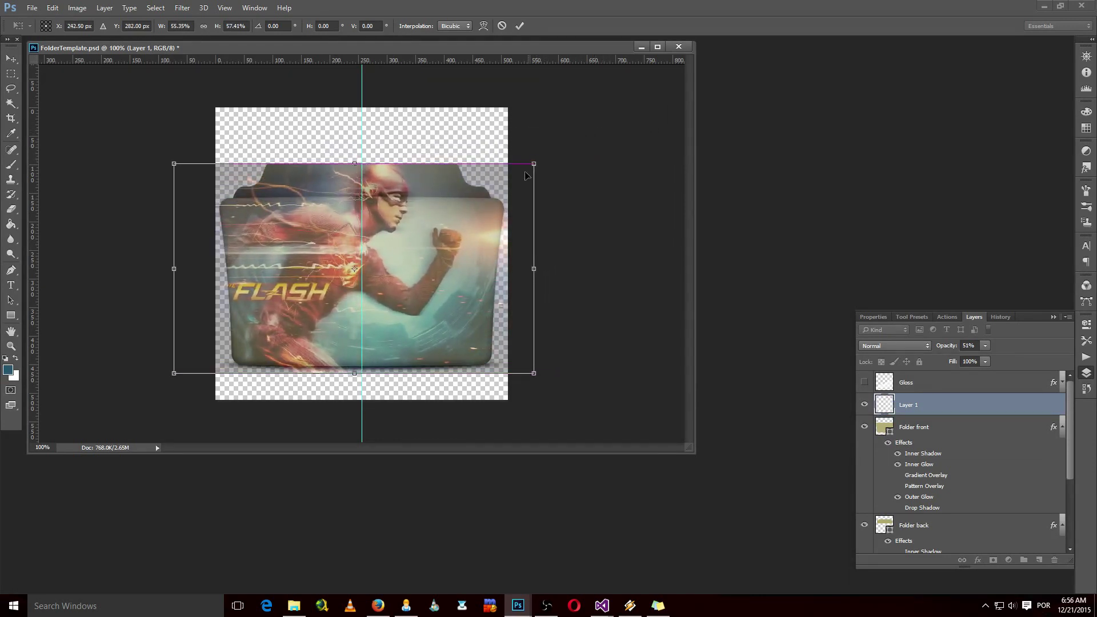
{"action": "left_click_drag", "start_coordinate": [458, 219], "coordinate": [492, 220]}
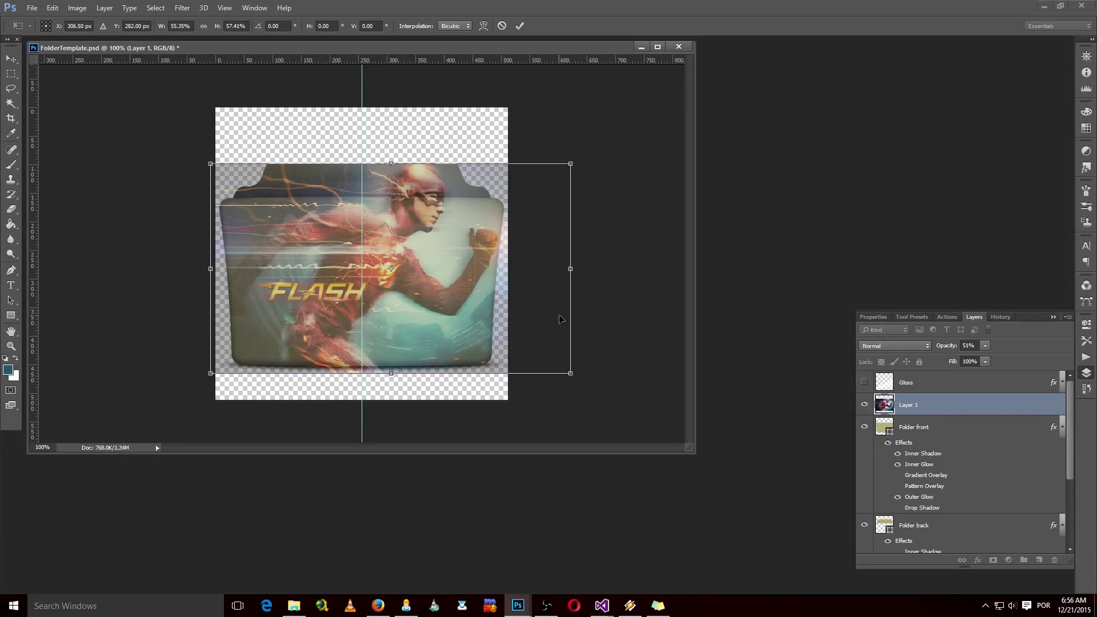
{"action": "left_click", "coordinate": [11, 59]}
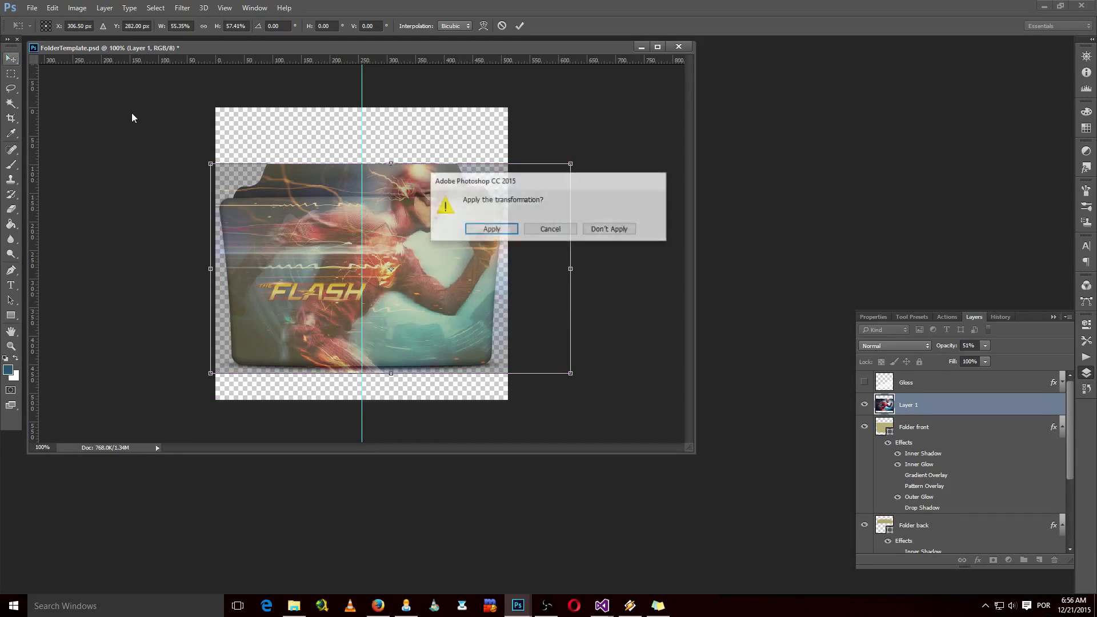
{"action": "left_click", "coordinate": [495, 234]}
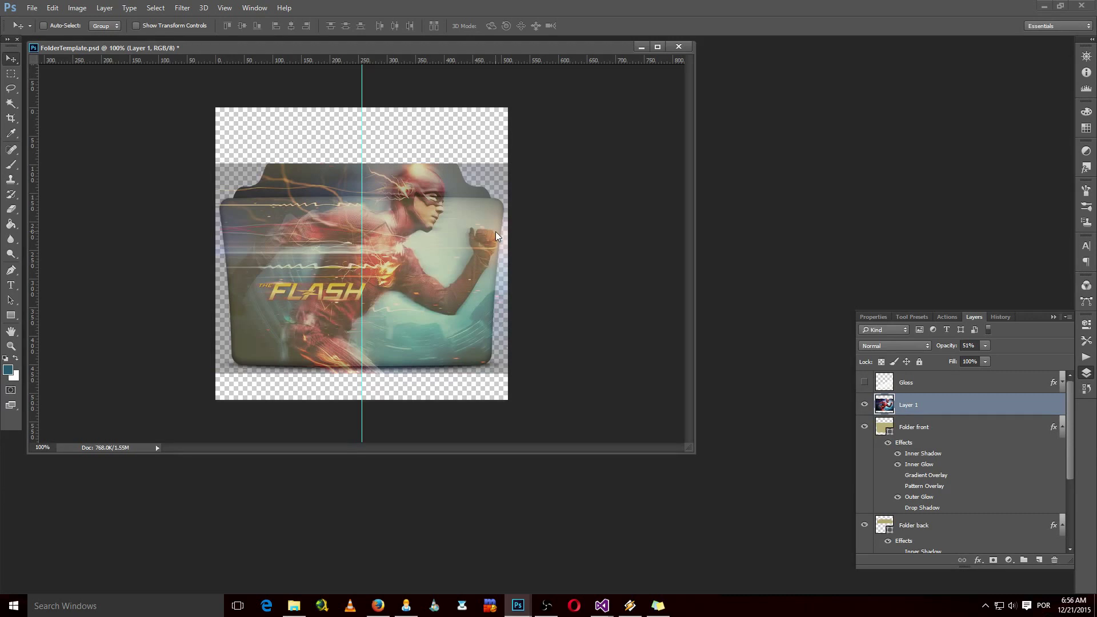
Duplicate Layer 1 as Layer 1 copy, then select the Folder front layer.
{"action": "right_click", "coordinate": [937, 411]}
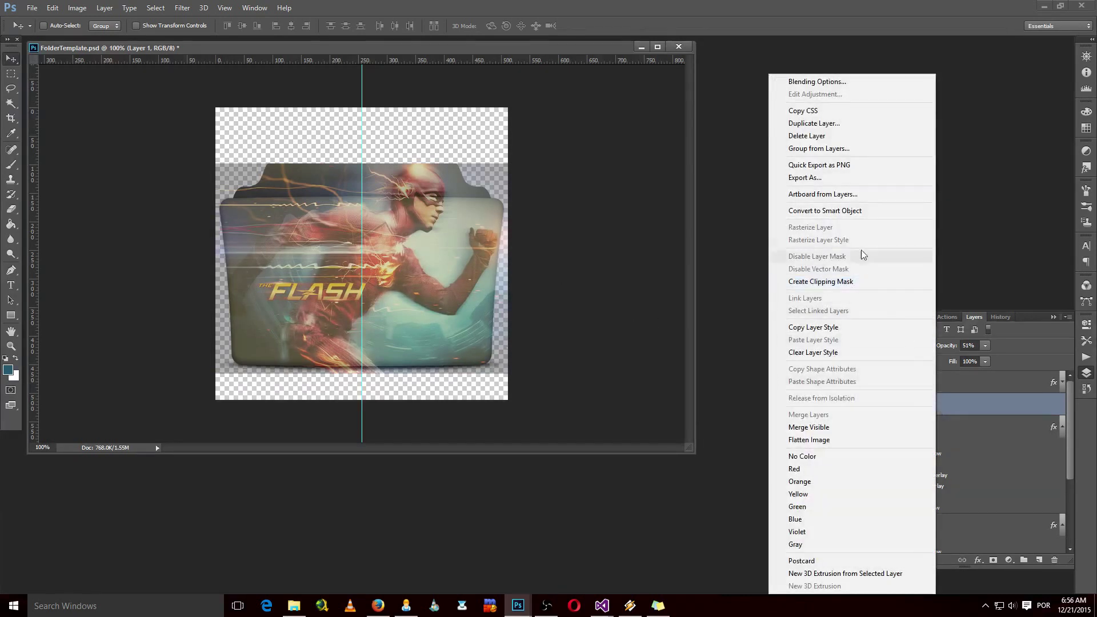
{"action": "left_click", "coordinate": [814, 123]}
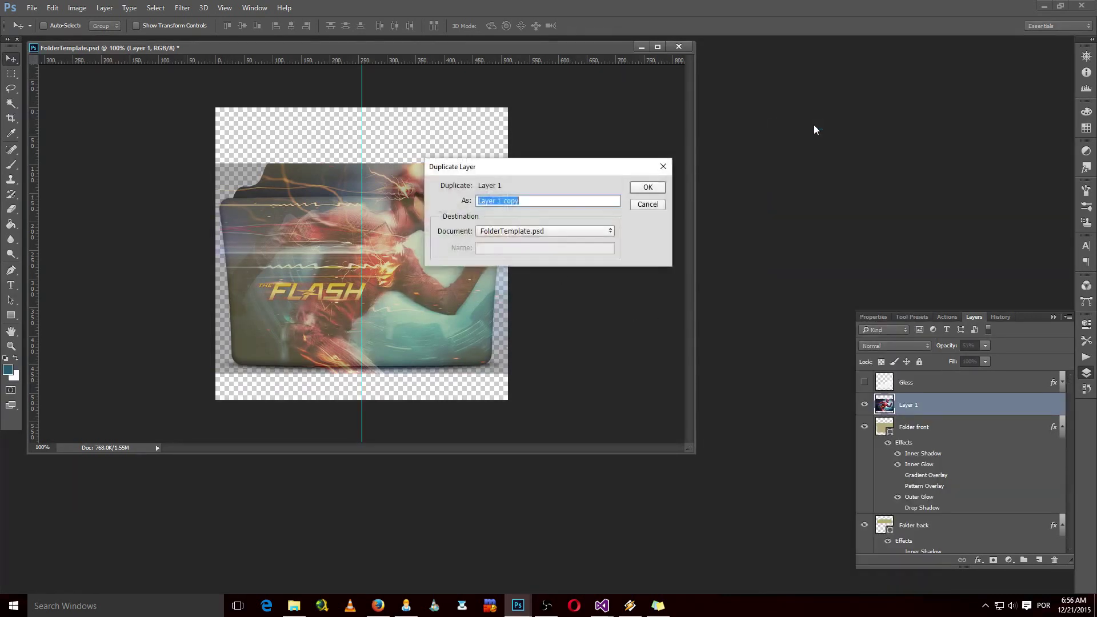
{"action": "left_click", "coordinate": [650, 189]}
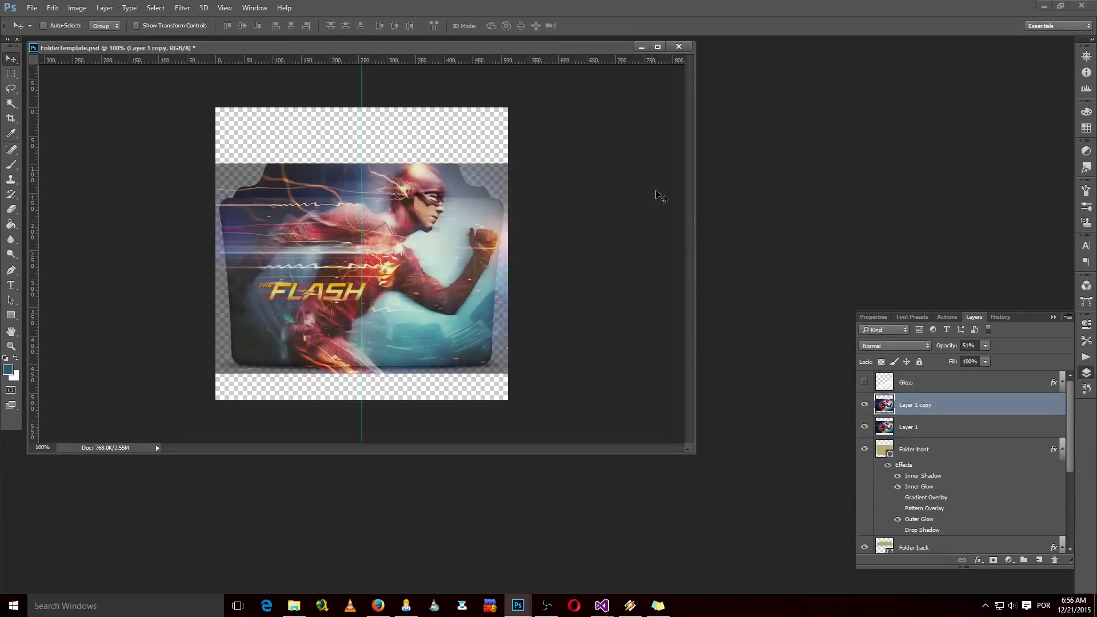
{"action": "left_click", "coordinate": [940, 451]}
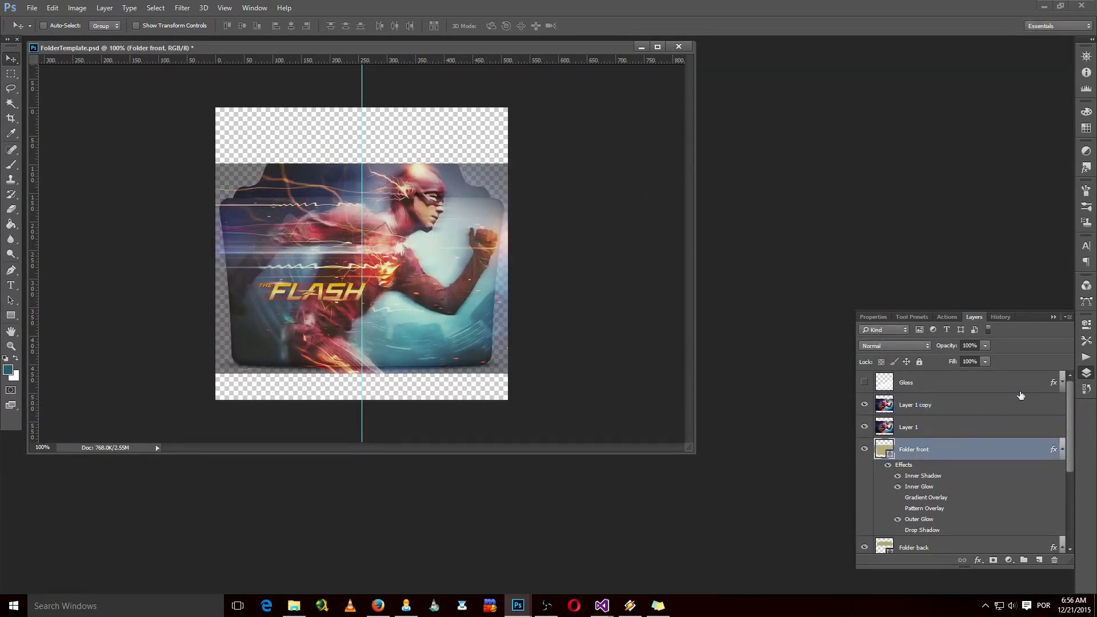
Make a selection from the Folder front Shape Path copy.
{"action": "left_click", "coordinate": [1087, 303]}
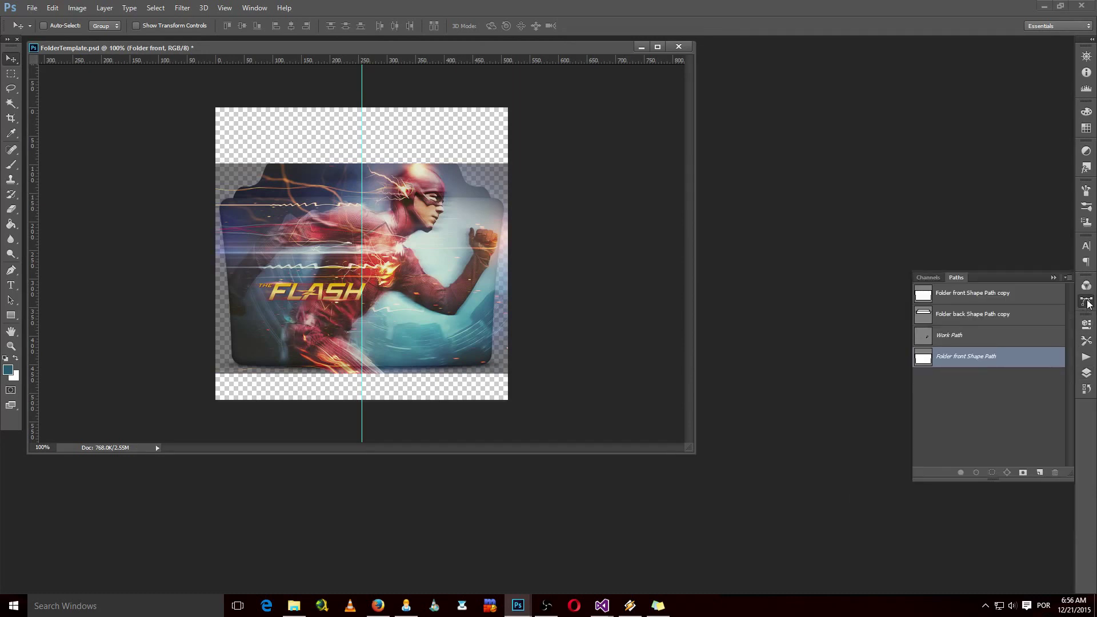
{"action": "left_click", "coordinate": [1000, 293]}
{"action": "right_click", "coordinate": [1002, 294]}
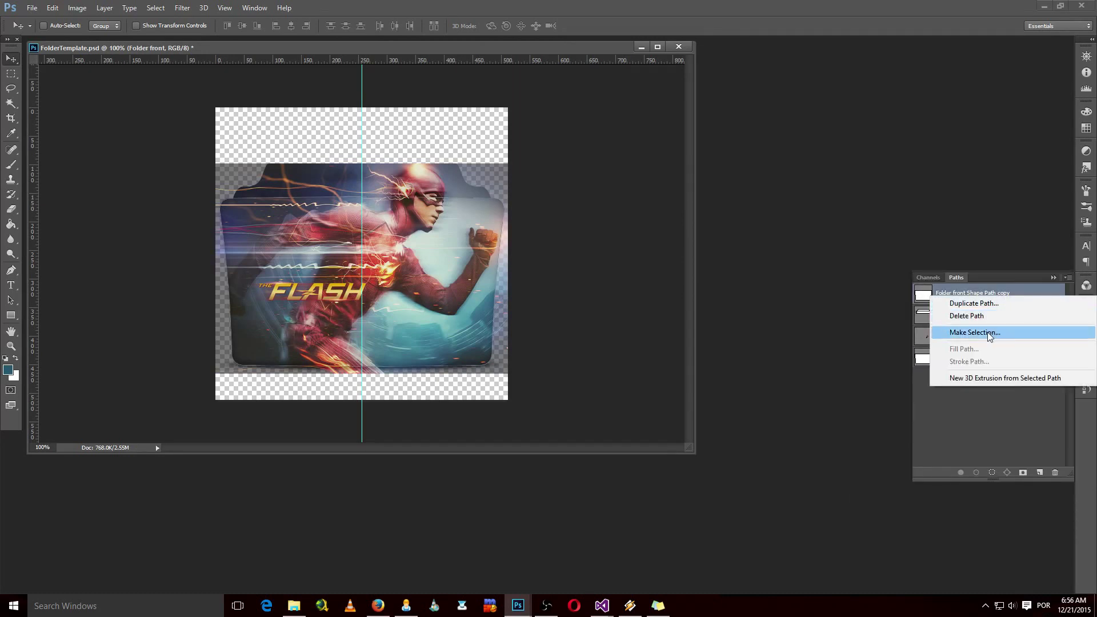
{"action": "left_click", "coordinate": [987, 331]}
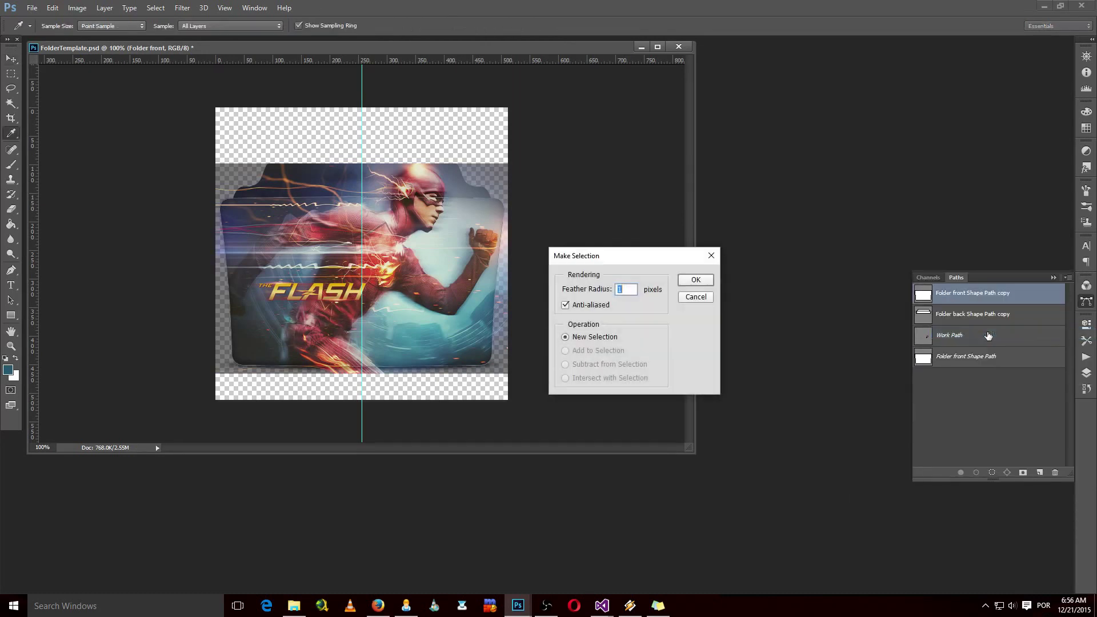
{"action": "left_click", "coordinate": [690, 286]}
{"action": "key", "text": "v"}
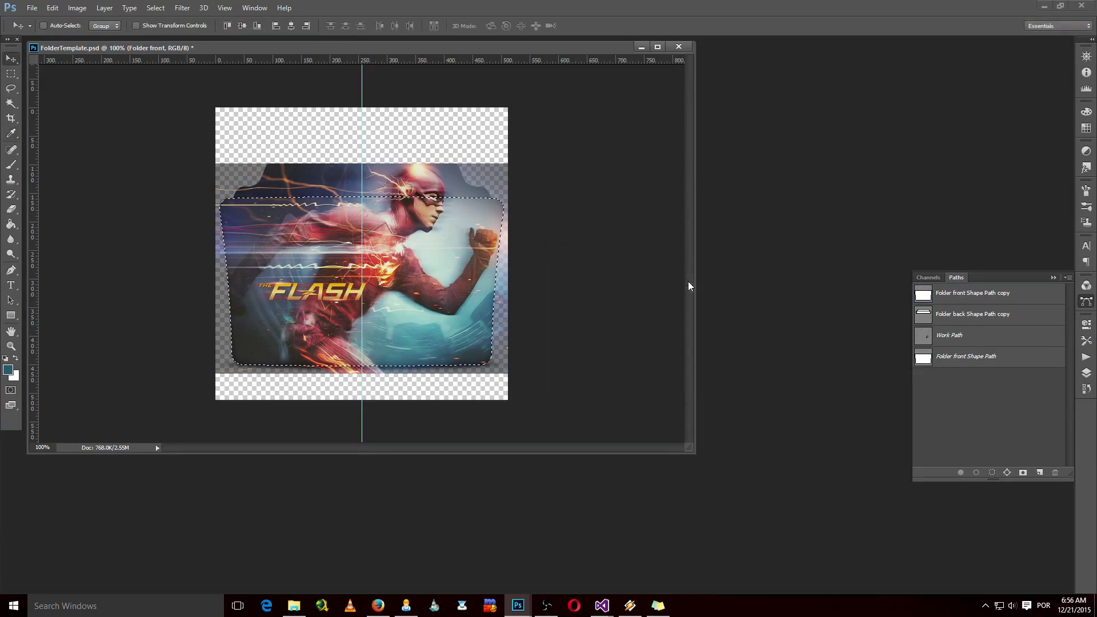
On Layer 1, invert the selection and cut away the artwork outside the folder front.
{"action": "left_click", "coordinate": [1086, 373]}
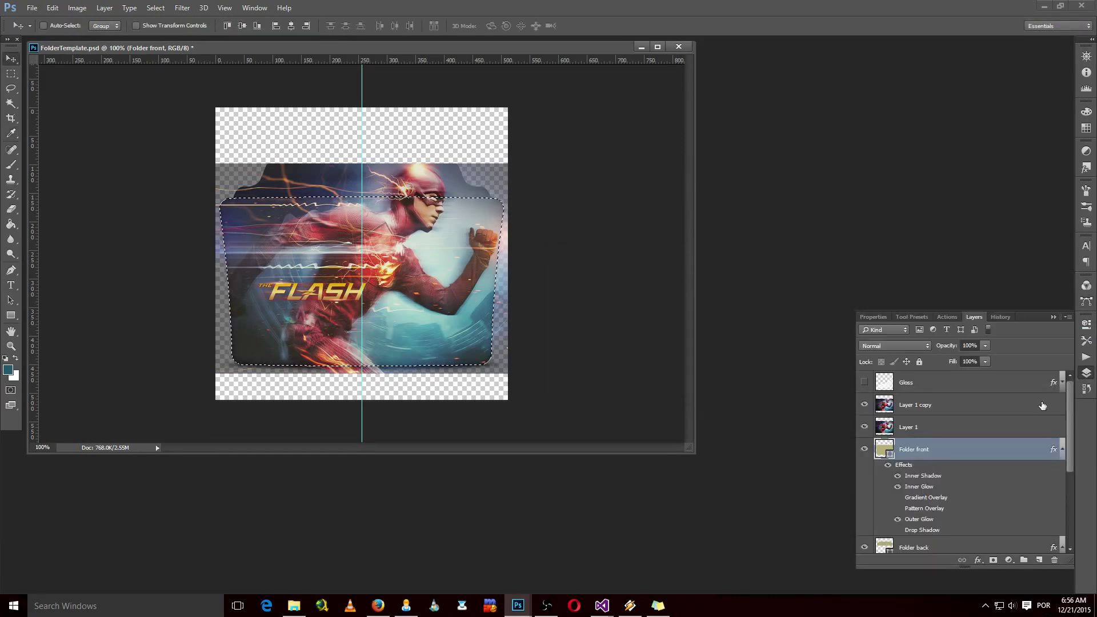
{"action": "left_click", "coordinate": [916, 432]}
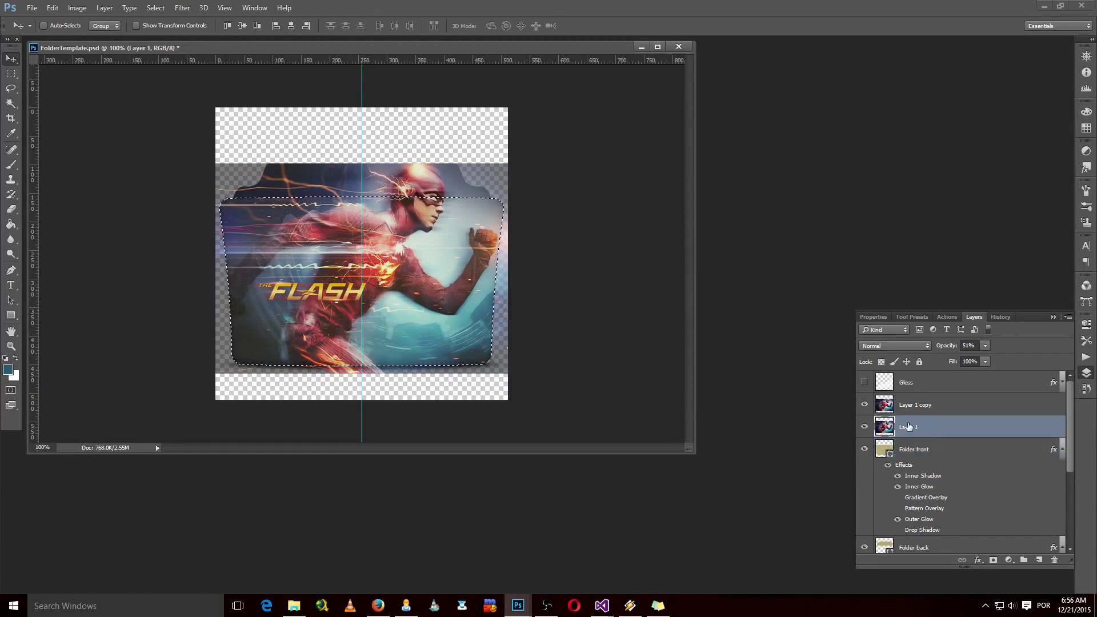
{"action": "left_click", "coordinate": [149, 8]}
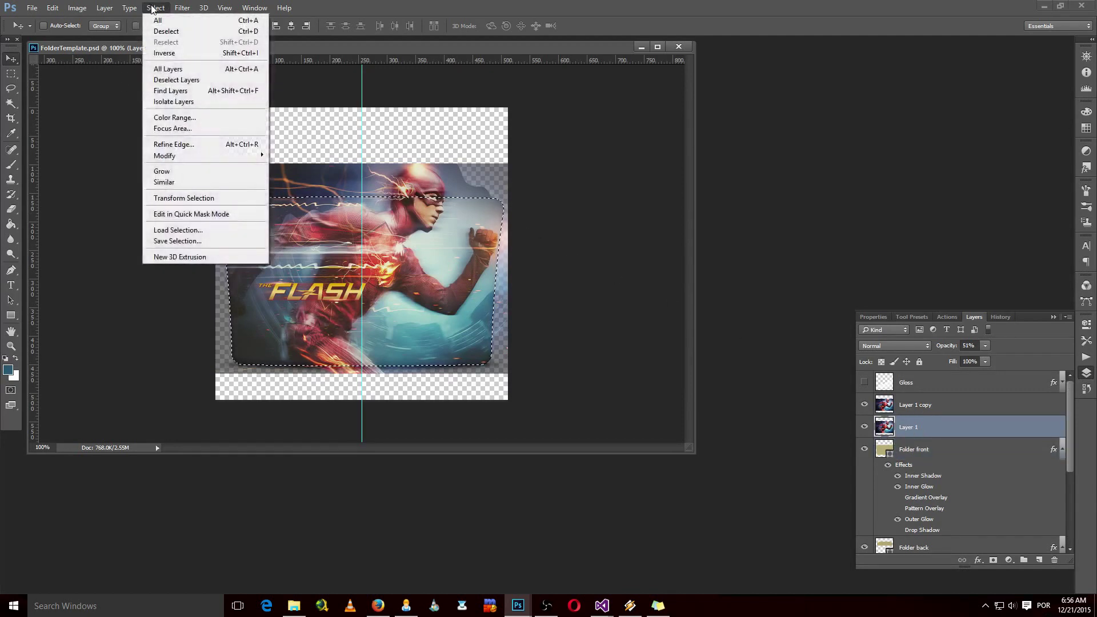
{"action": "left_click", "coordinate": [186, 53]}
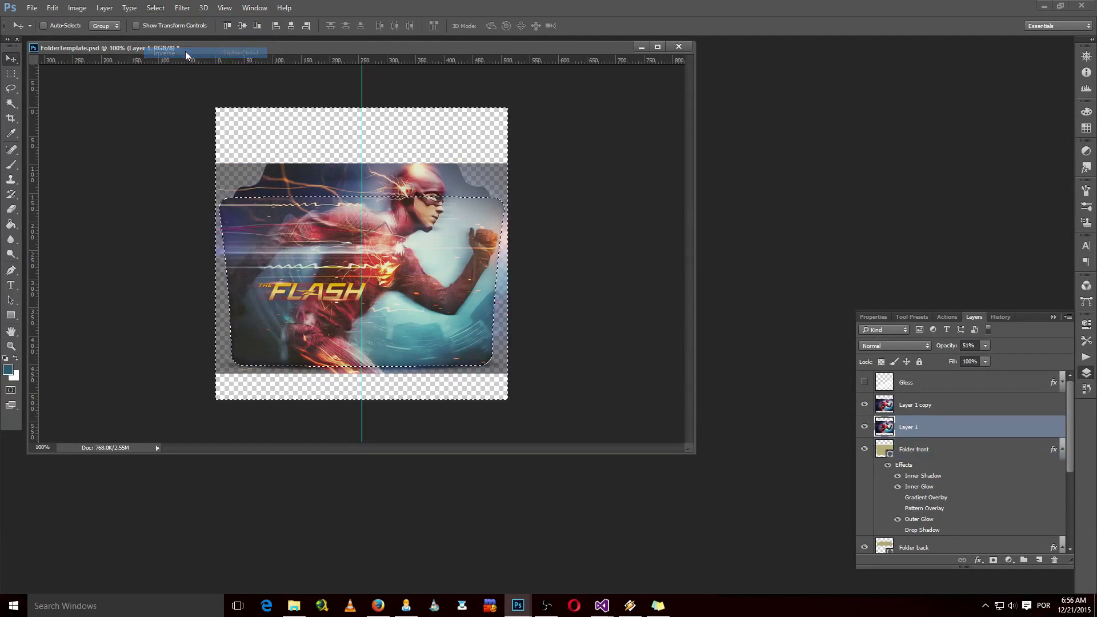
{"action": "left_click", "coordinate": [53, 8]}
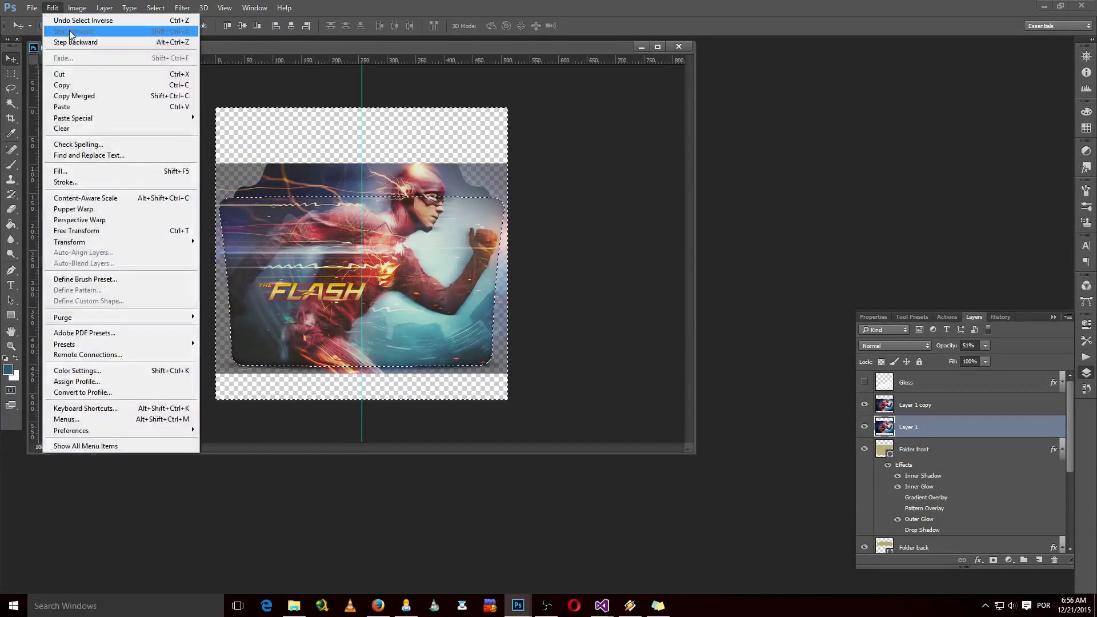
{"action": "left_click", "coordinate": [88, 77]}
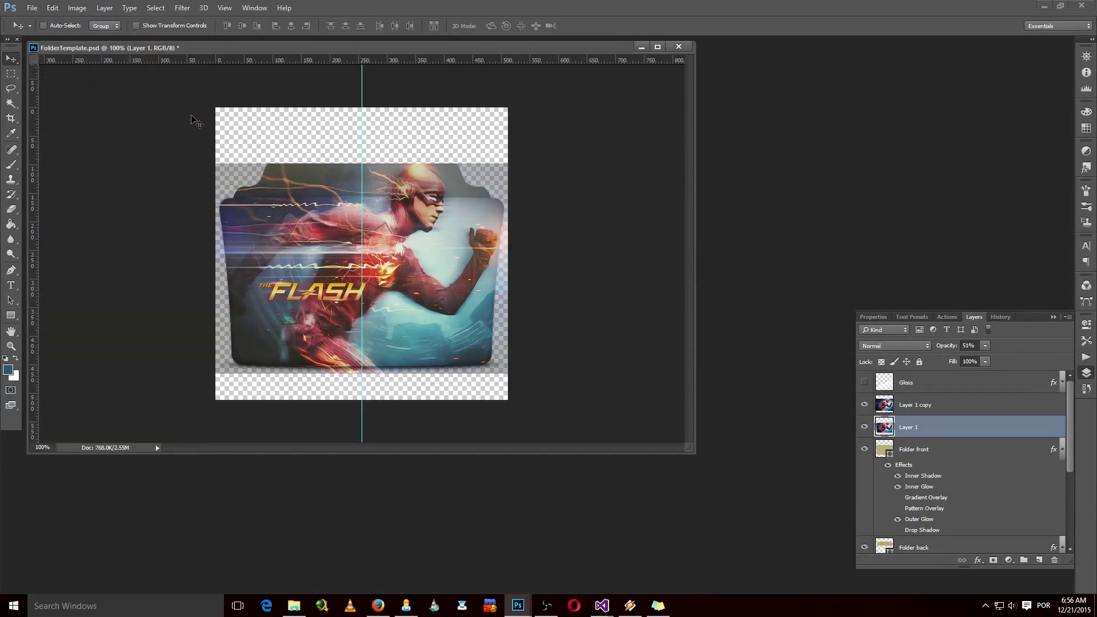
With Folder back selected, make a selection from the Folder back Shape Path copy.
{"action": "scroll", "coordinate": [947, 479], "scroll_direction": "down", "scroll_amount": 1}
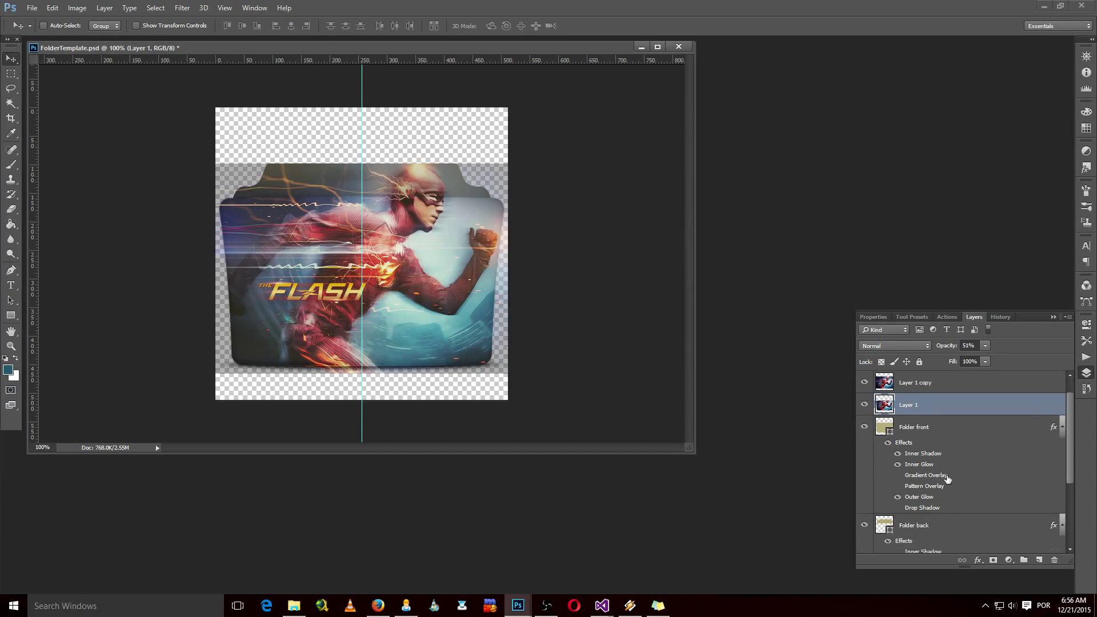
{"action": "left_click", "coordinate": [914, 527]}
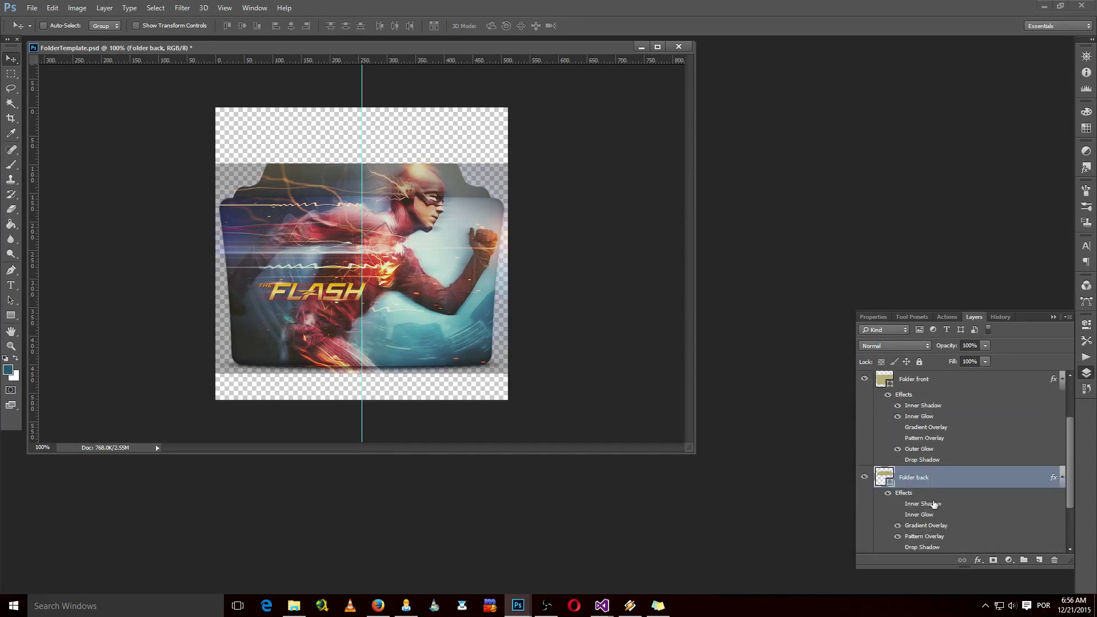
{"action": "left_click", "coordinate": [1085, 304]}
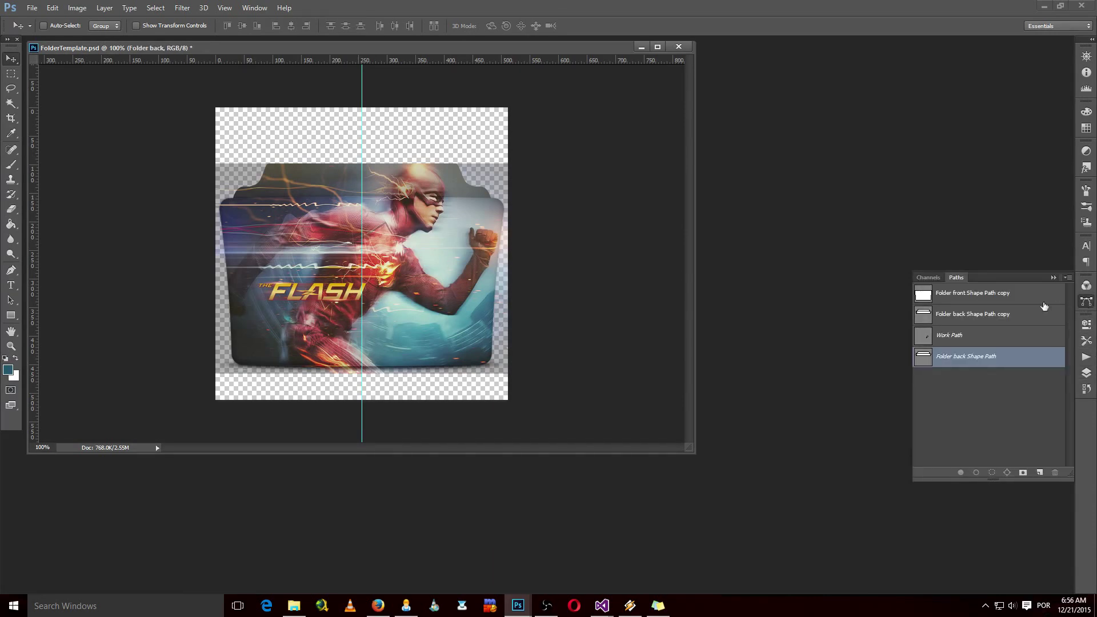
{"action": "right_click", "coordinate": [981, 315]}
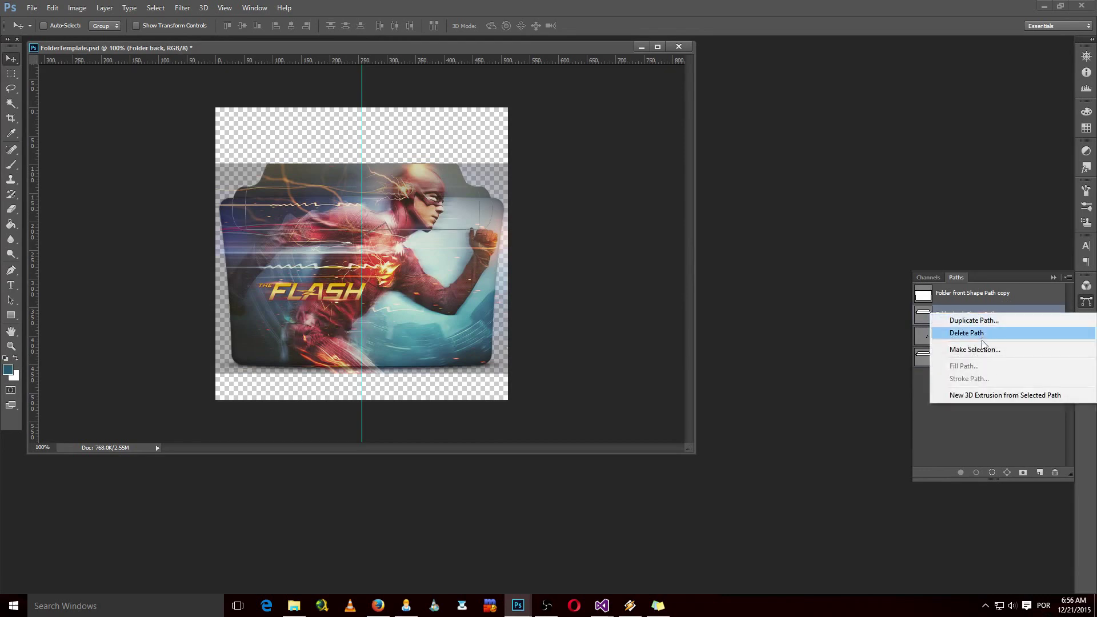
{"action": "left_click", "coordinate": [978, 349]}
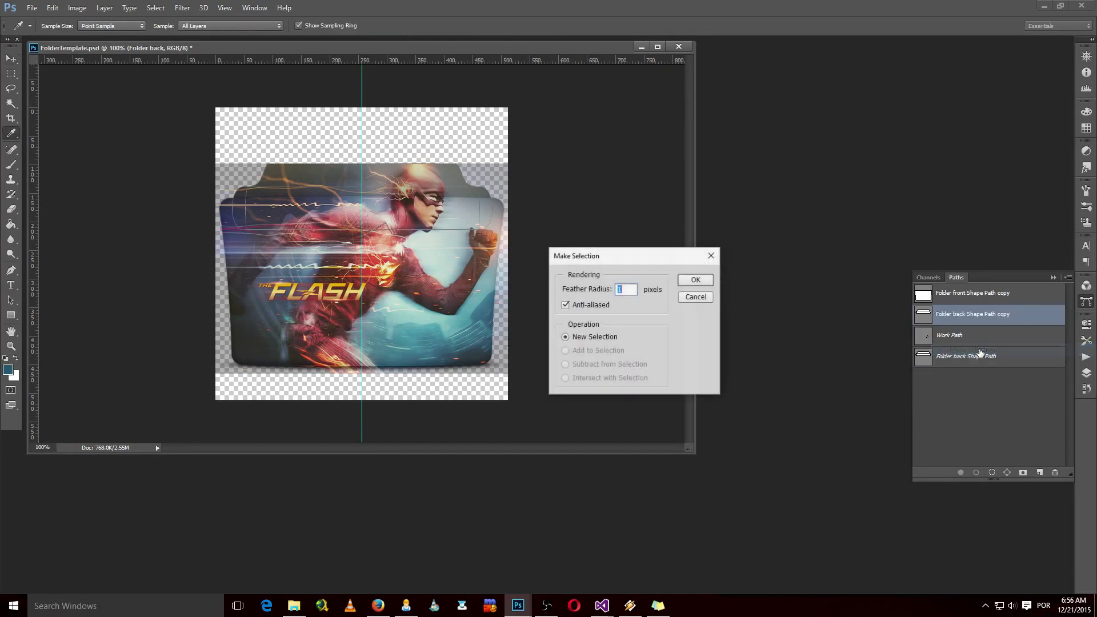
{"action": "left_click", "coordinate": [693, 280]}
{"action": "key", "text": "v"}
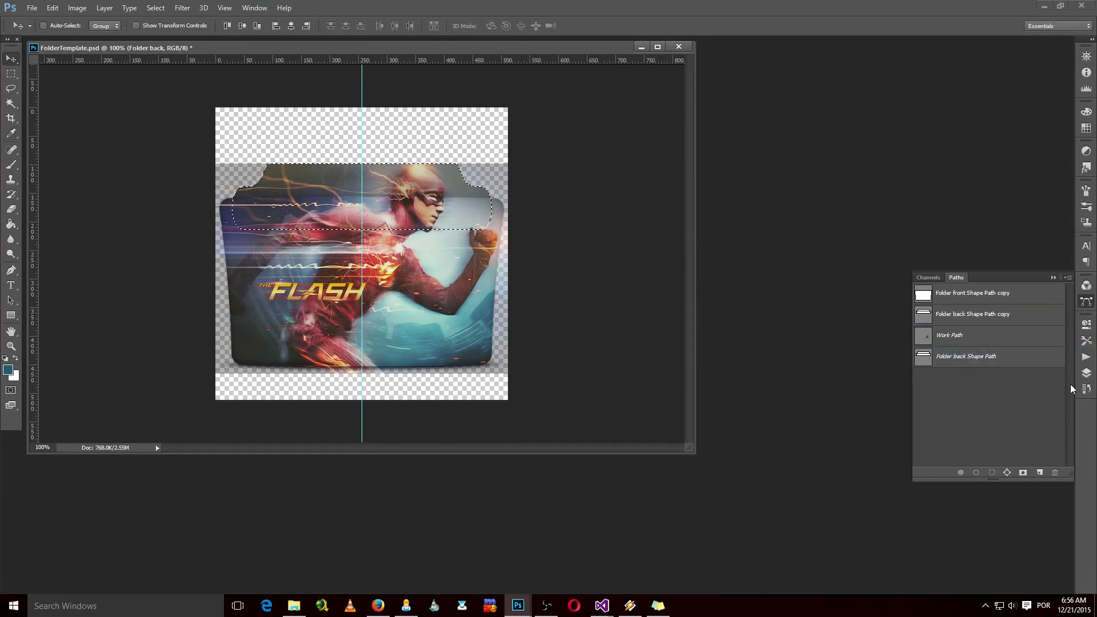
{"action": "left_click", "coordinate": [1087, 373]}
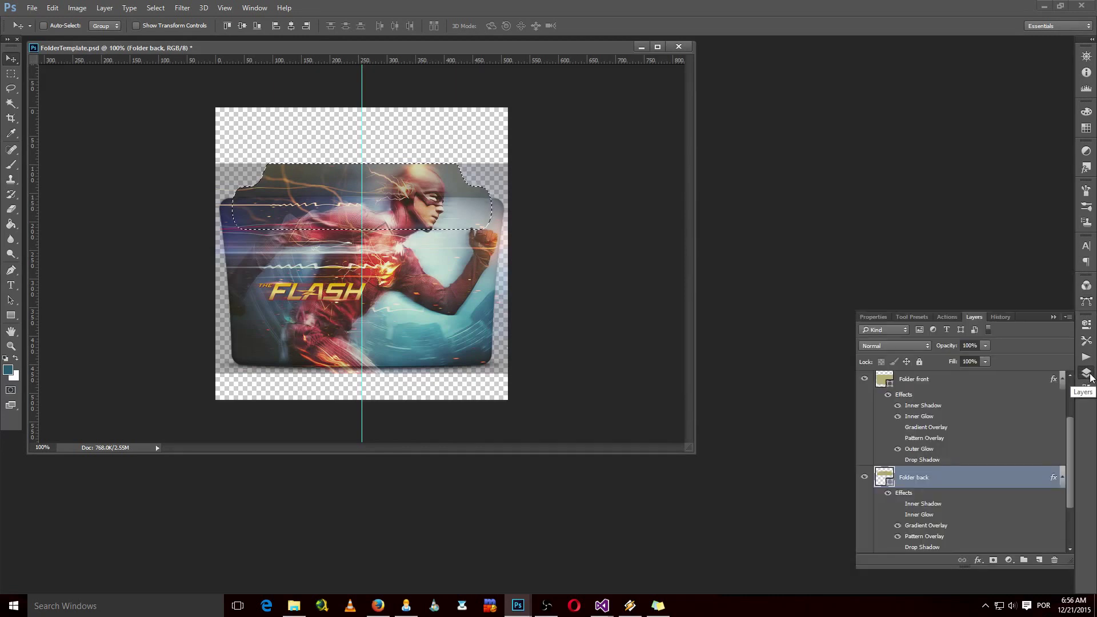
{"action": "scroll", "coordinate": [972, 413], "scroll_direction": "up", "scroll_amount": 3}
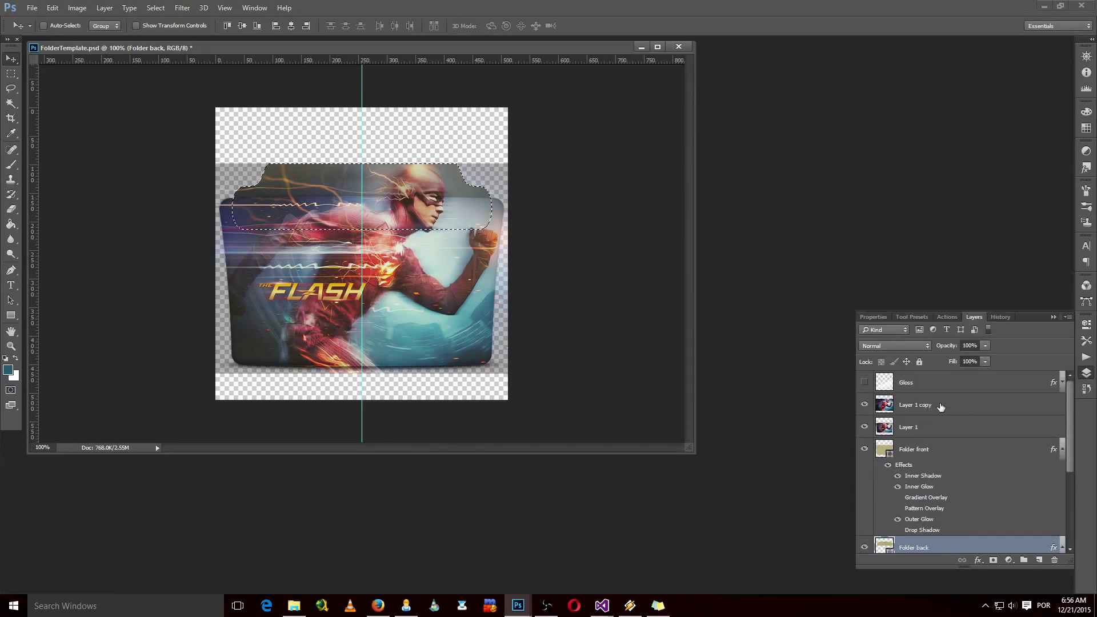
On Layer 1 copy, invert the folder back selection and cut away everything outside it.
{"action": "left_click", "coordinate": [941, 406]}
{"action": "right_click", "coordinate": [941, 405]}
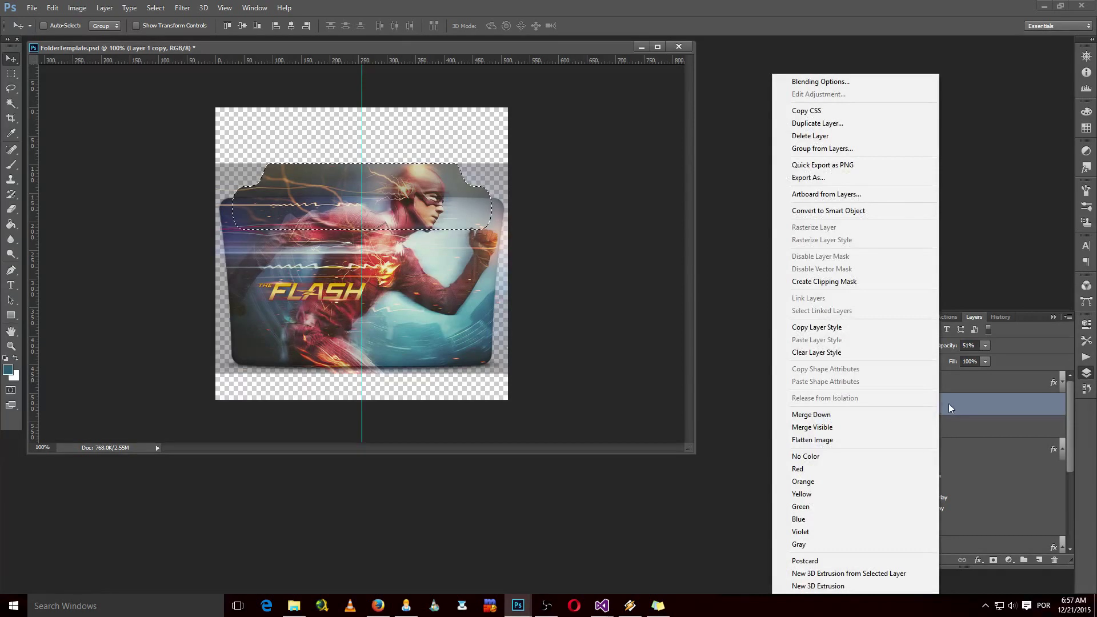
{"action": "left_click", "coordinate": [958, 403]}
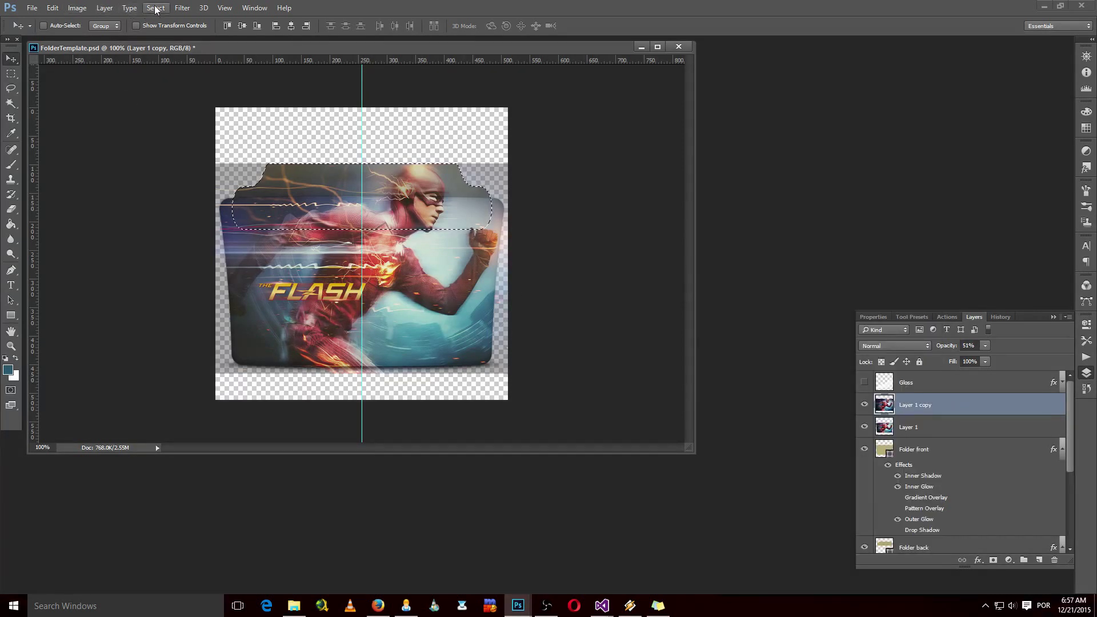
{"action": "left_click", "coordinate": [156, 8]}
{"action": "left_click", "coordinate": [177, 52]}
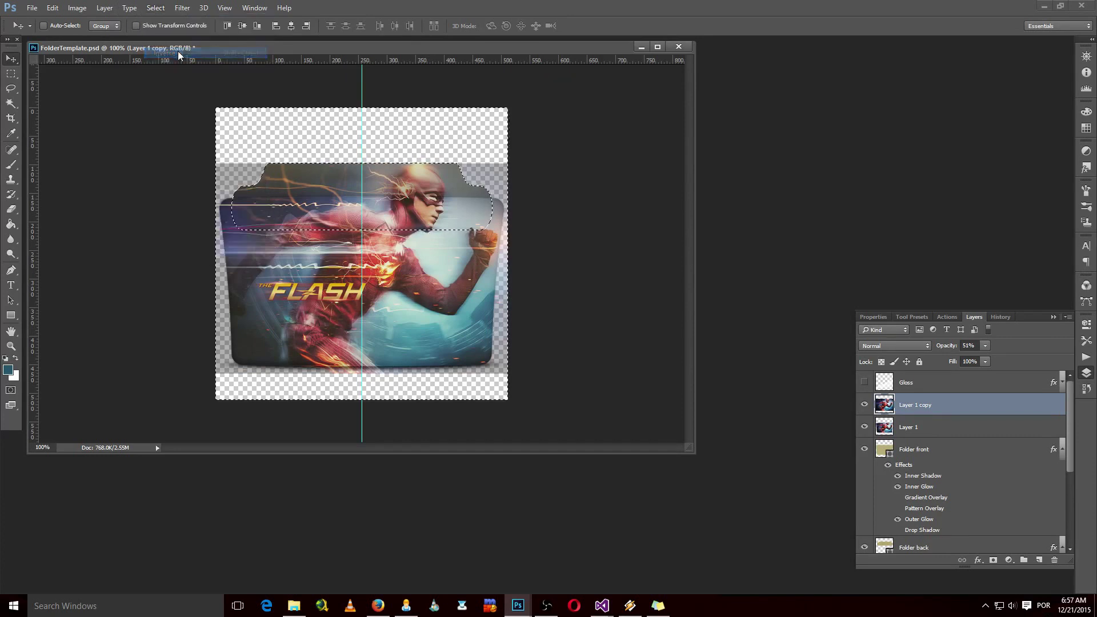
{"action": "left_click", "coordinate": [52, 8]}
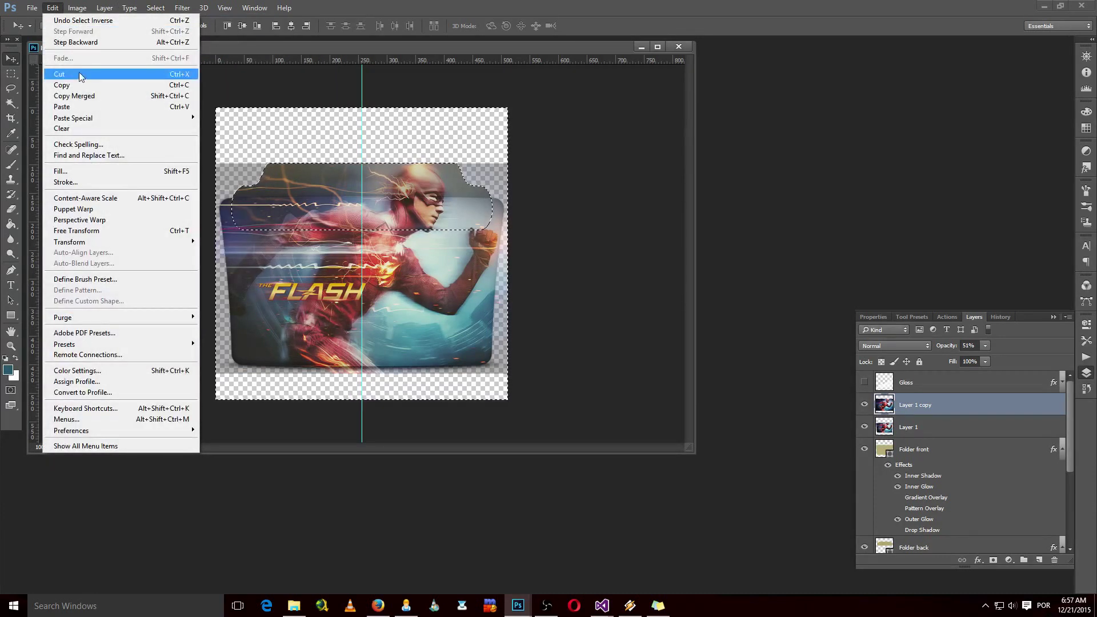
{"action": "left_click", "coordinate": [80, 75]}
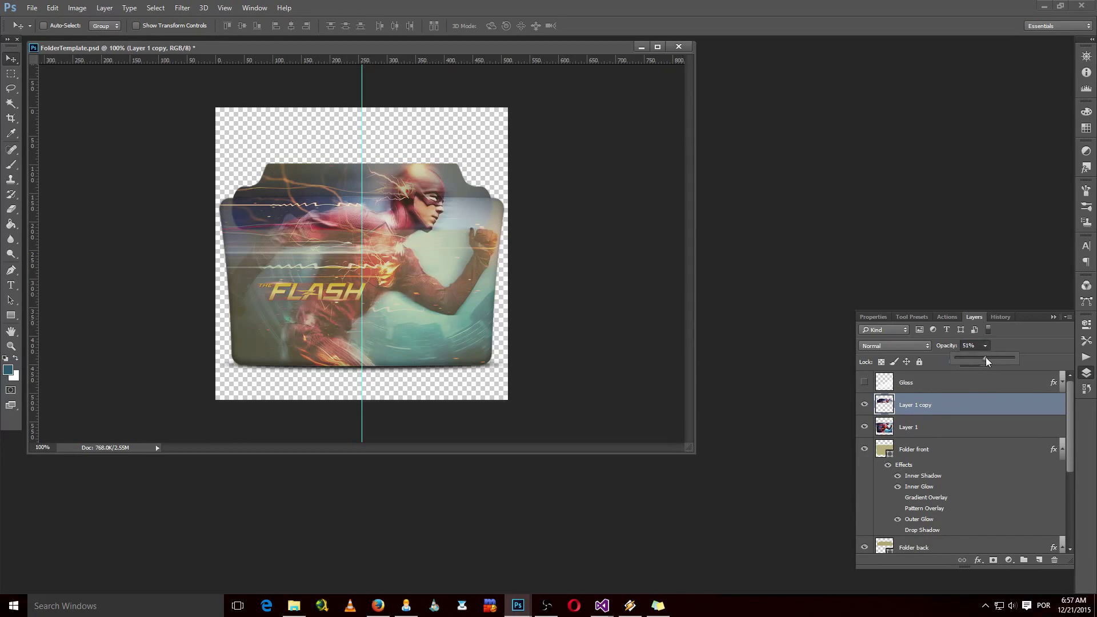
Raise Layer 1 to 100% opacity and move Layer 1 copy below Folder front.
{"action": "left_click_drag", "start_coordinate": [986, 357], "coordinate": [1013, 359]}
{"action": "left_click", "coordinate": [940, 431]}
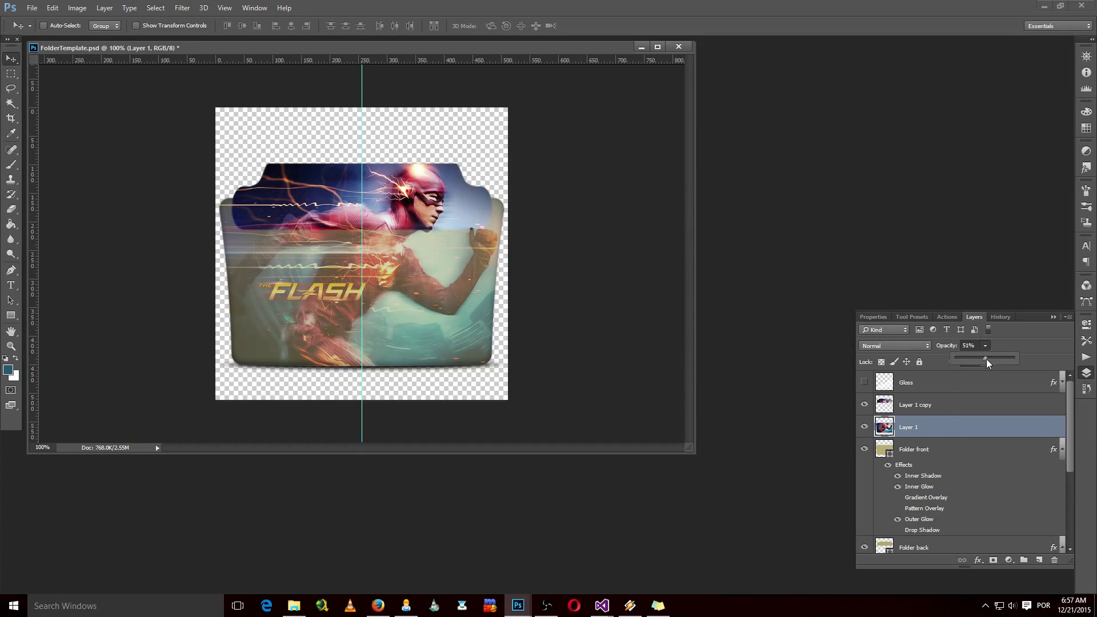
{"action": "left_click_drag", "start_coordinate": [1015, 359], "coordinate": [1020, 358]}
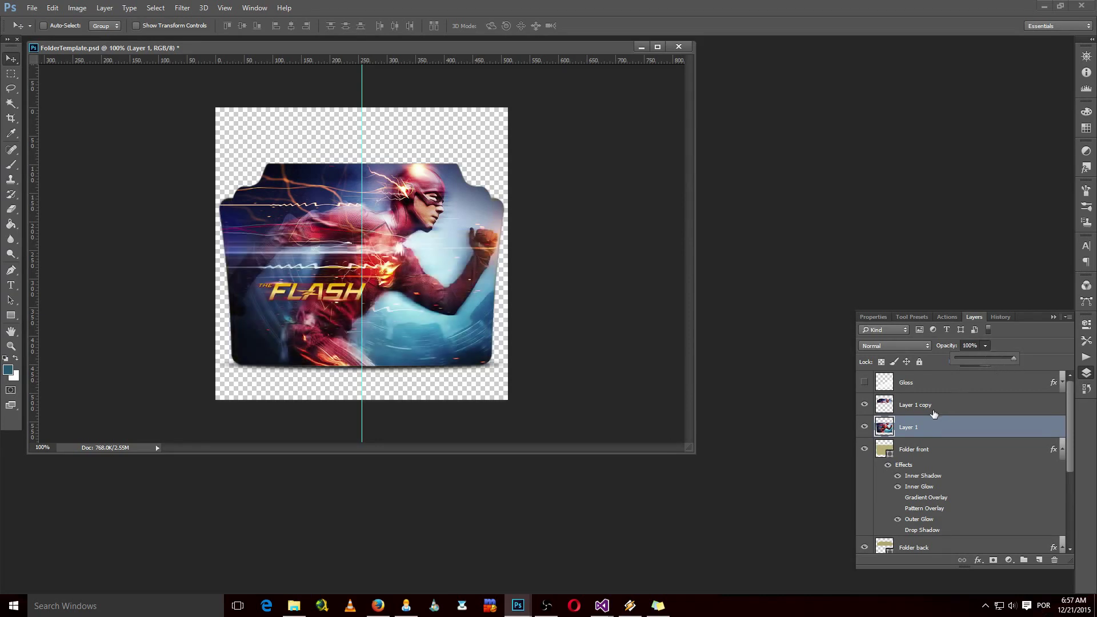
{"action": "left_click_drag", "start_coordinate": [934, 410], "coordinate": [951, 537]}
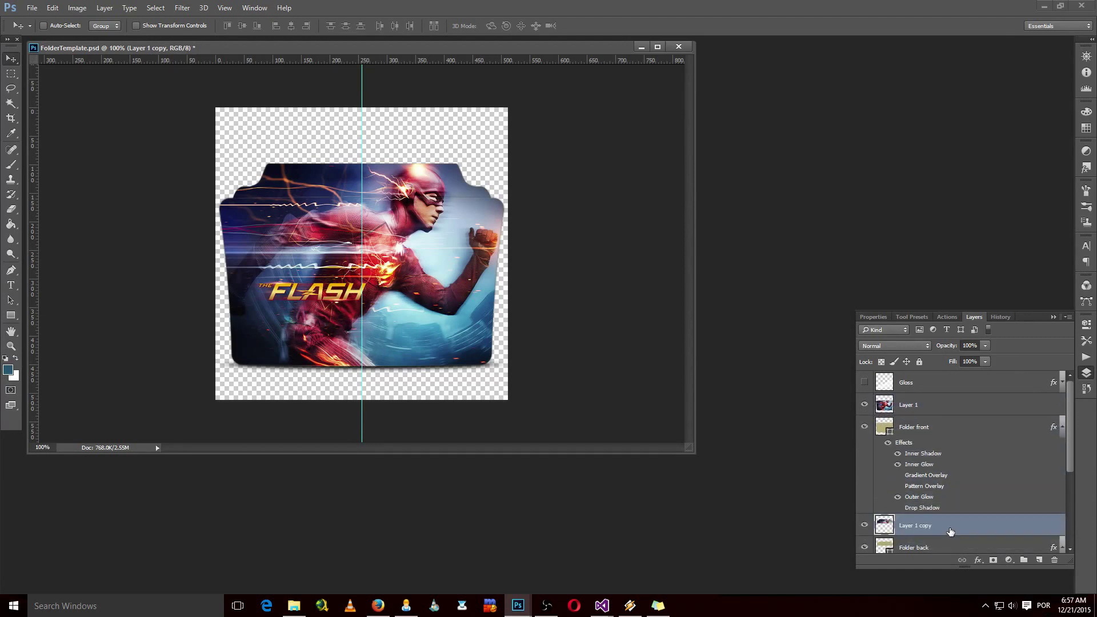
Open Blending Options for Folder front and enable Drop Shadow.
{"action": "left_click", "coordinate": [913, 427]}
{"action": "right_click", "coordinate": [910, 428]}
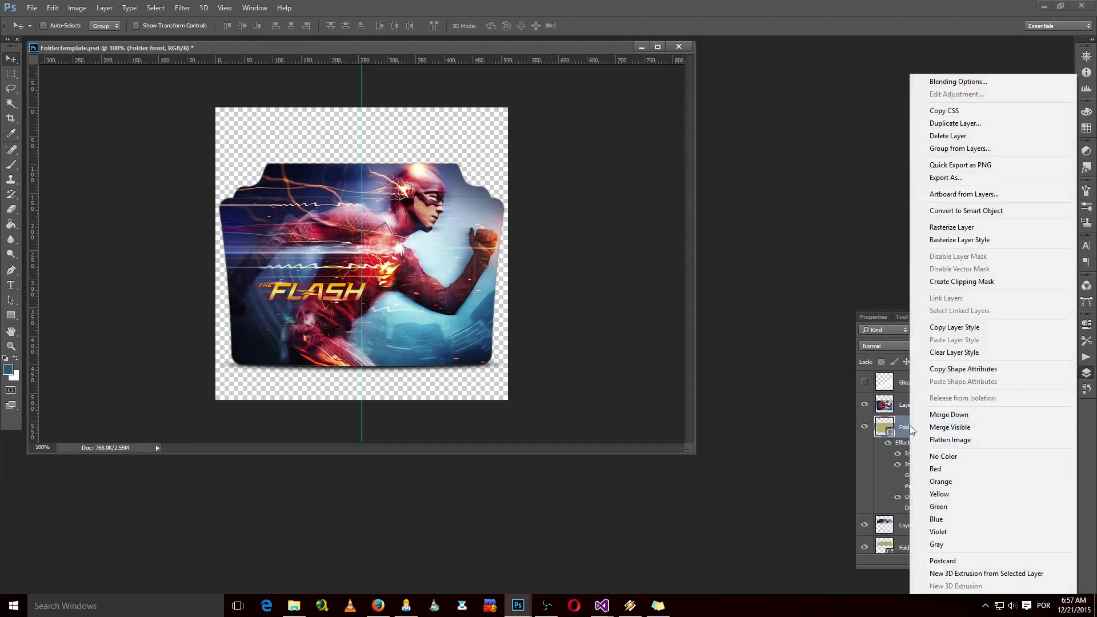
{"action": "left_click", "coordinate": [947, 81]}
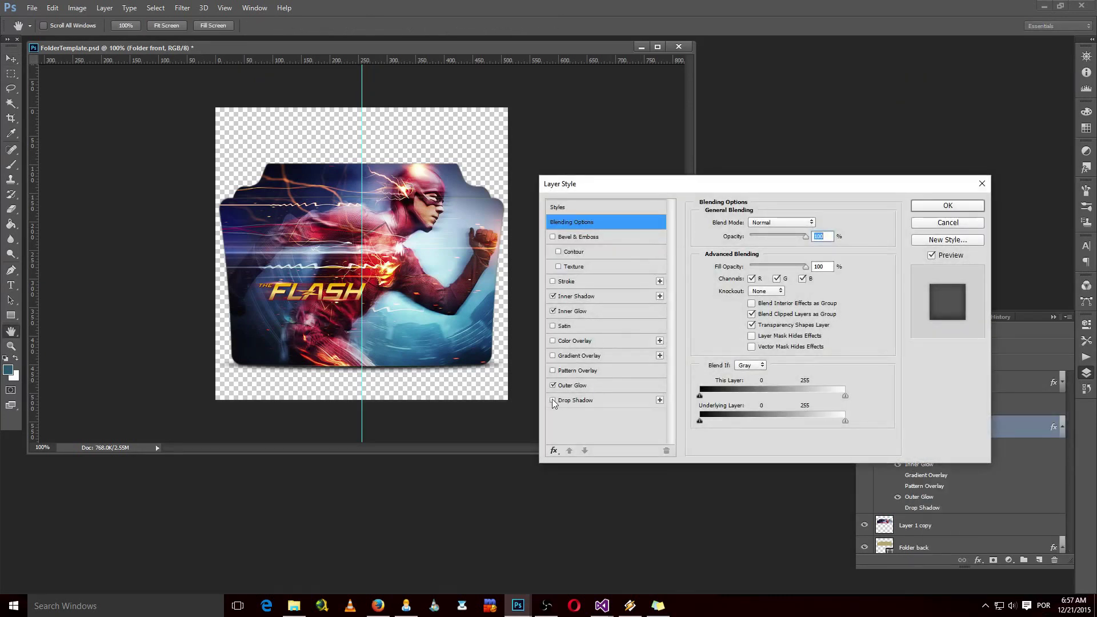
{"action": "left_click", "coordinate": [553, 400]}
{"action": "left_click", "coordinate": [608, 401]}
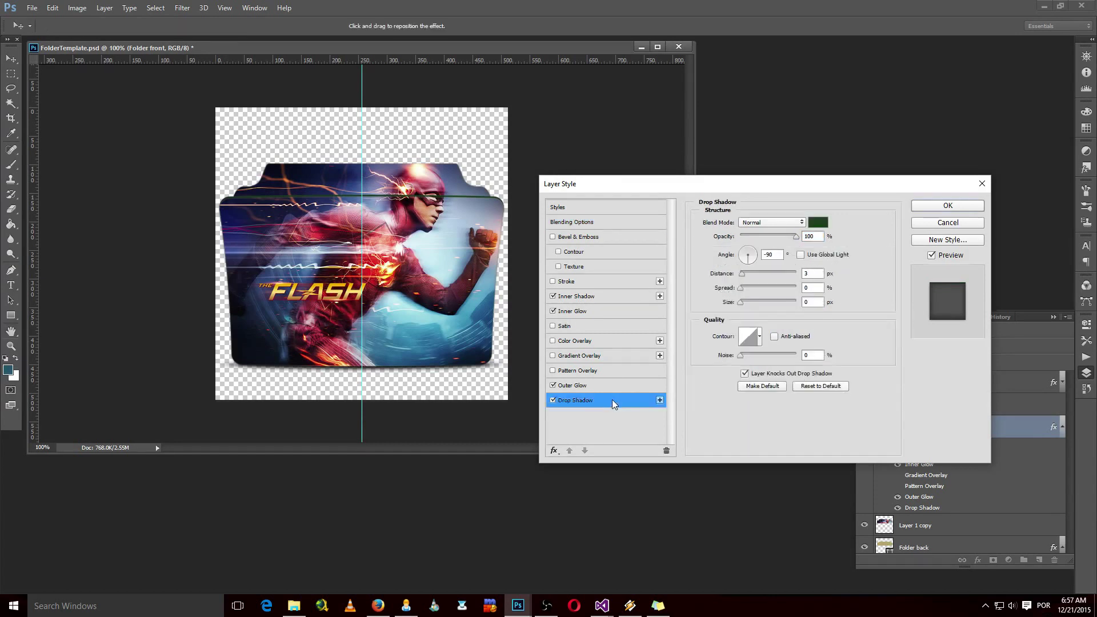
Set the drop shadow colour to gold #e6a32a sampled from the FLASH title, and confirm.
{"action": "left_click", "coordinate": [818, 222]}
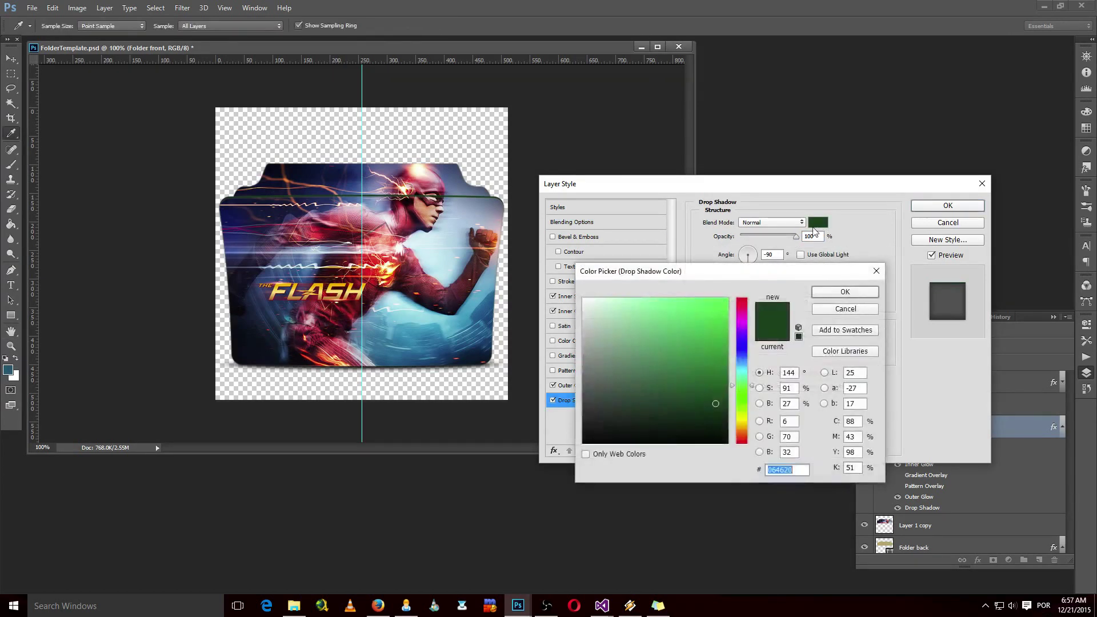
{"action": "left_click", "coordinate": [448, 247]}
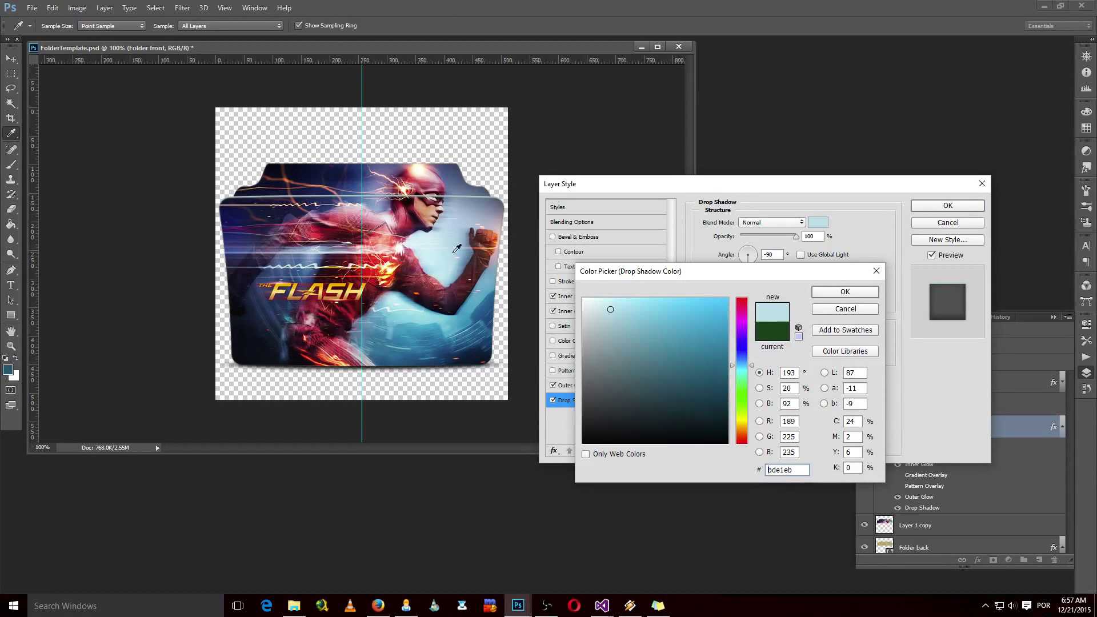
{"action": "left_click", "coordinate": [473, 277]}
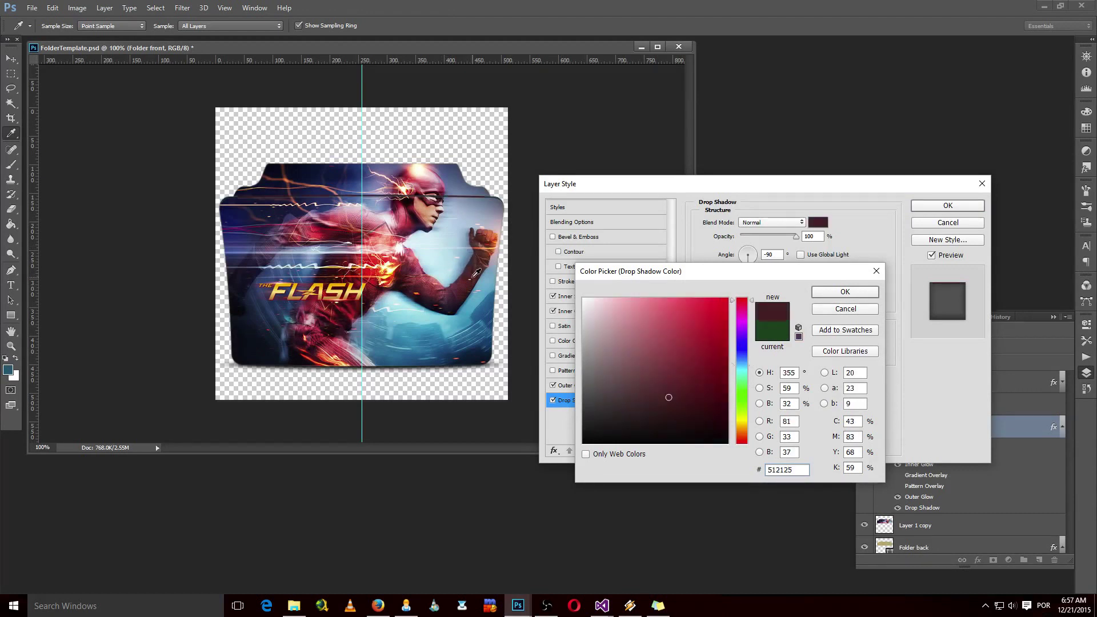
{"action": "left_click", "coordinate": [336, 283]}
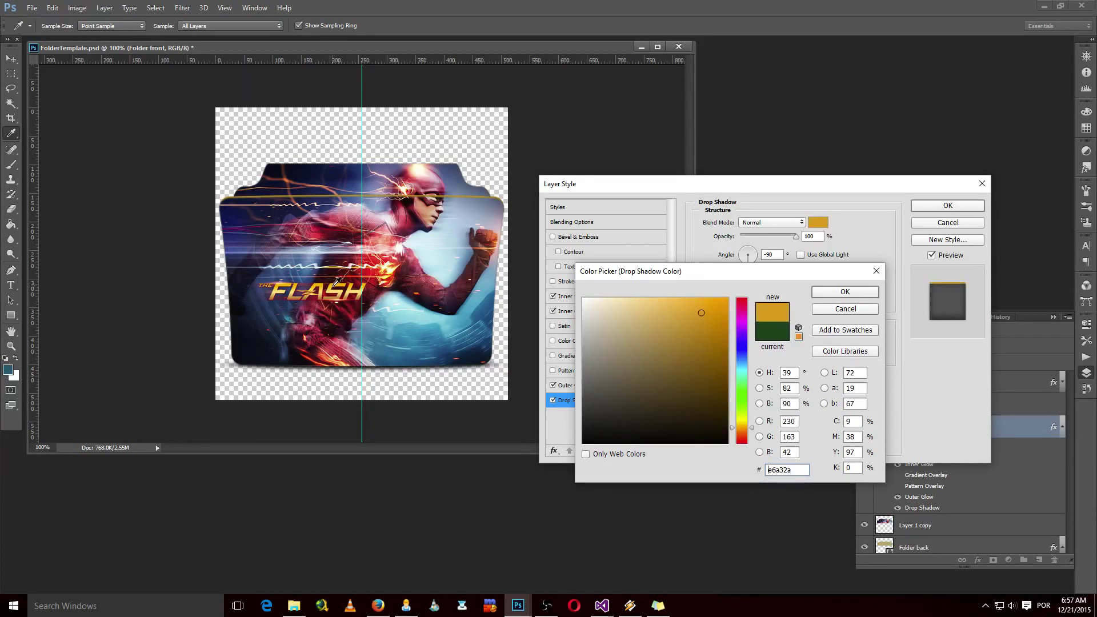
{"action": "left_click", "coordinate": [845, 292]}
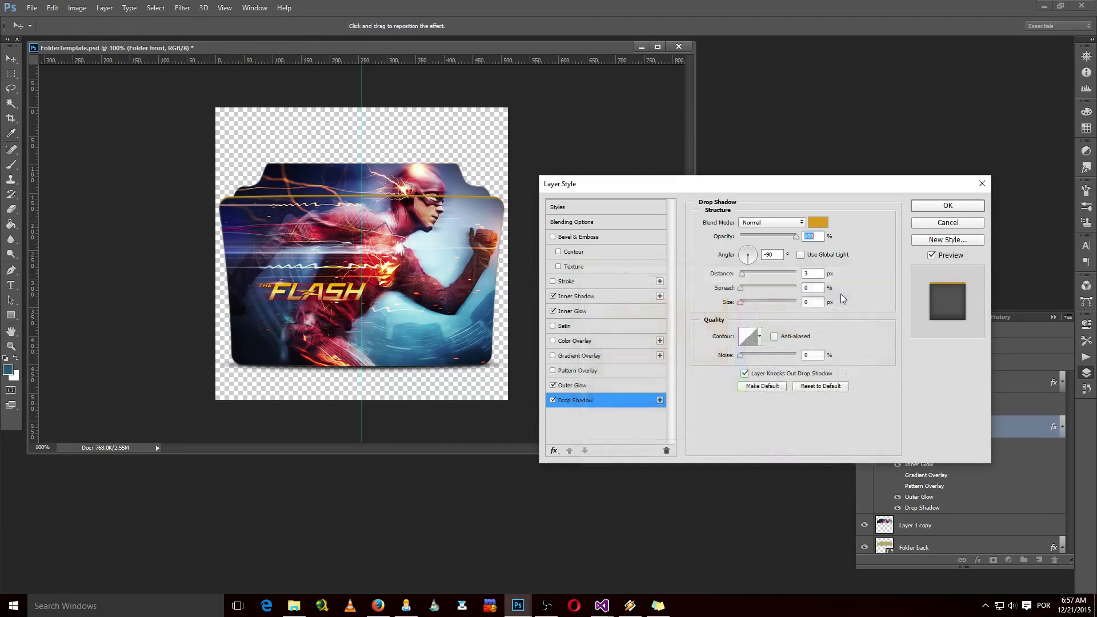
{"action": "left_click", "coordinate": [948, 206]}
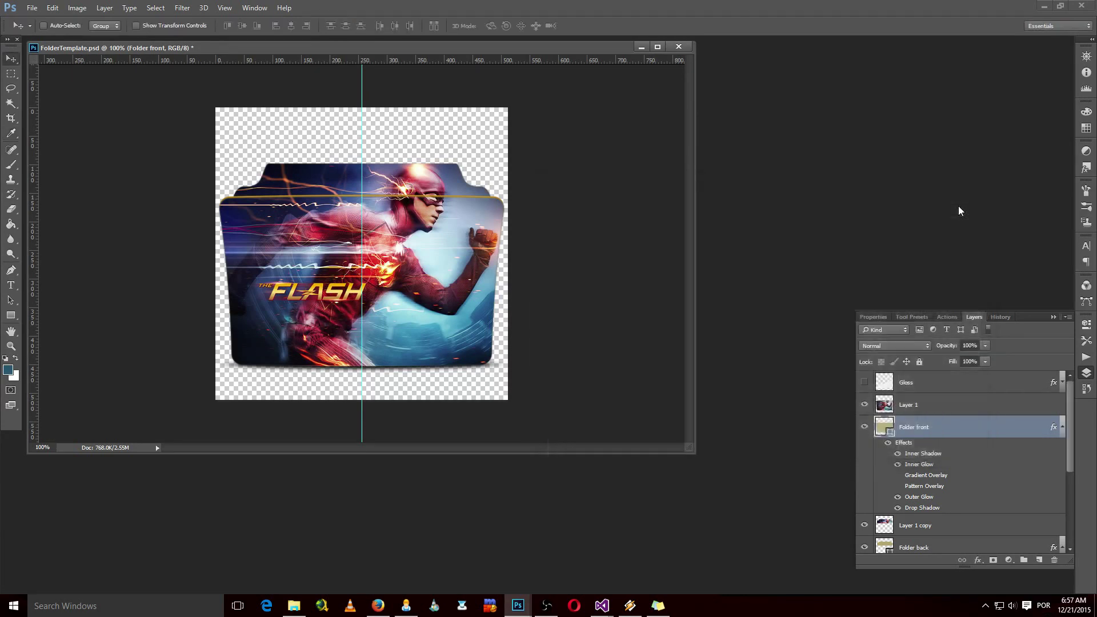
Open The_Flash_Logo.png in Photoshop.
{"action": "left_click", "coordinate": [32, 8]}
{"action": "left_click", "coordinate": [45, 32]}
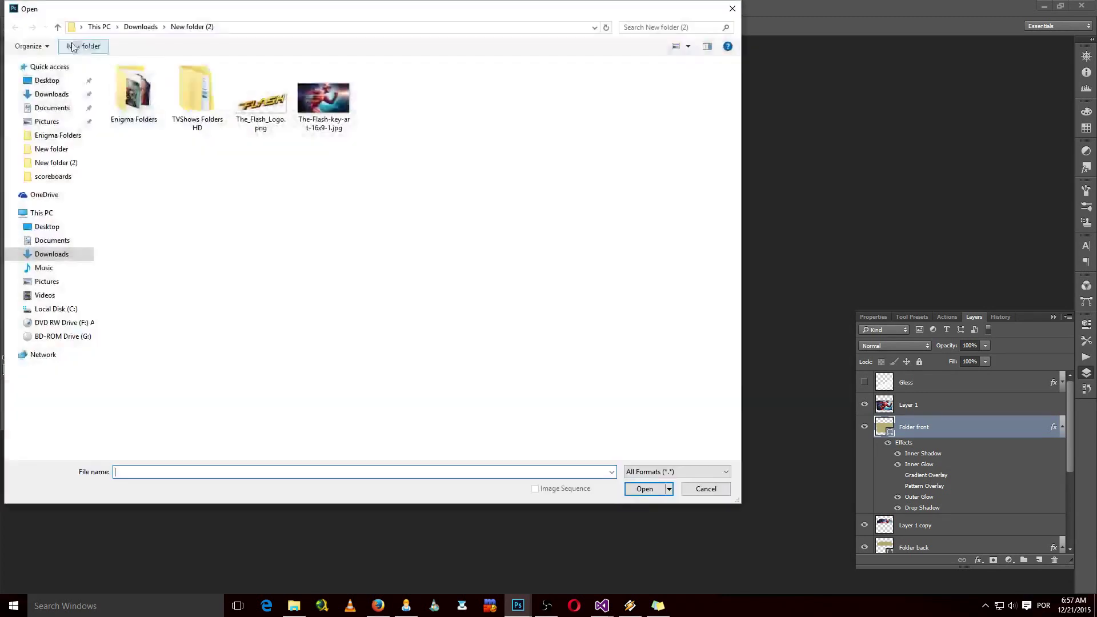
{"action": "left_click", "coordinate": [256, 118]}
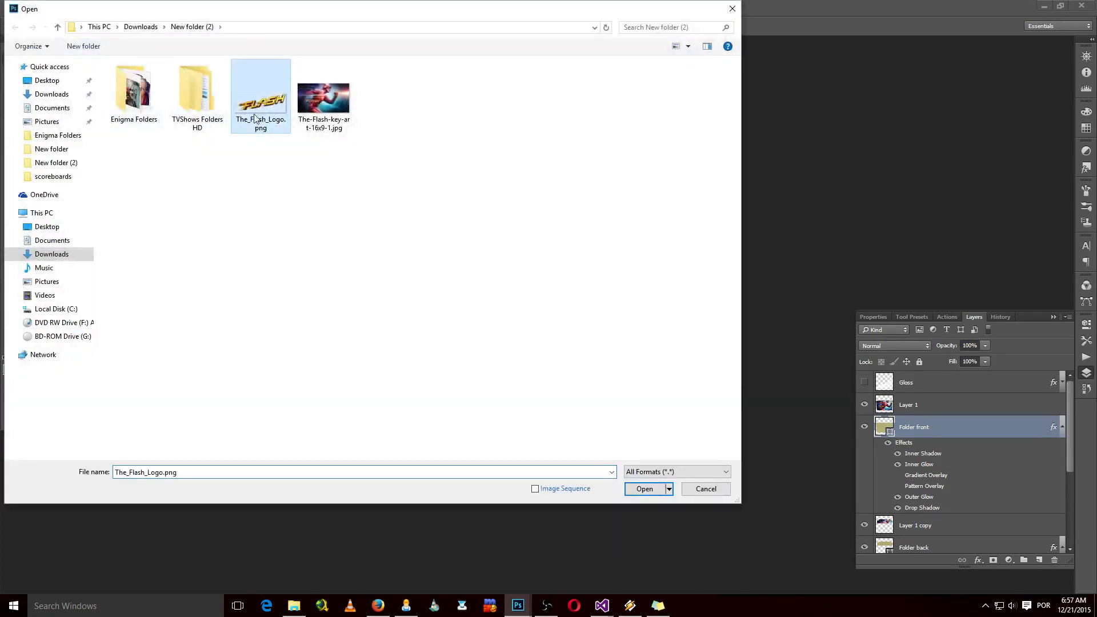
{"action": "left_click", "coordinate": [644, 489]}
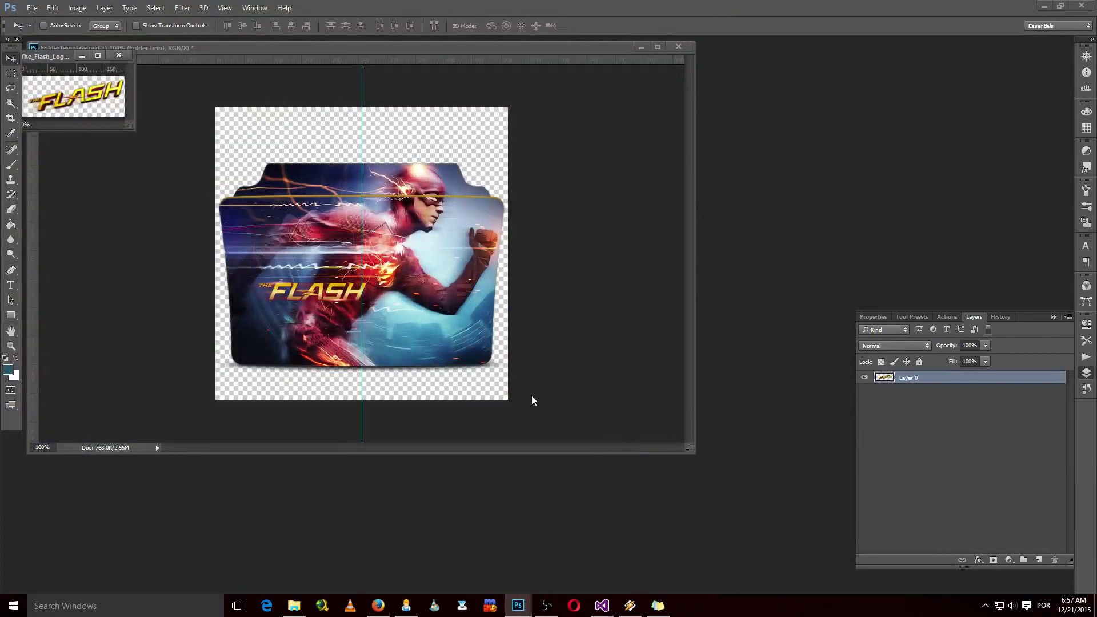
Close the logo image and add an empty Layer 2 above Layer 1.
{"action": "left_click_drag", "start_coordinate": [58, 57], "coordinate": [178, 105]}
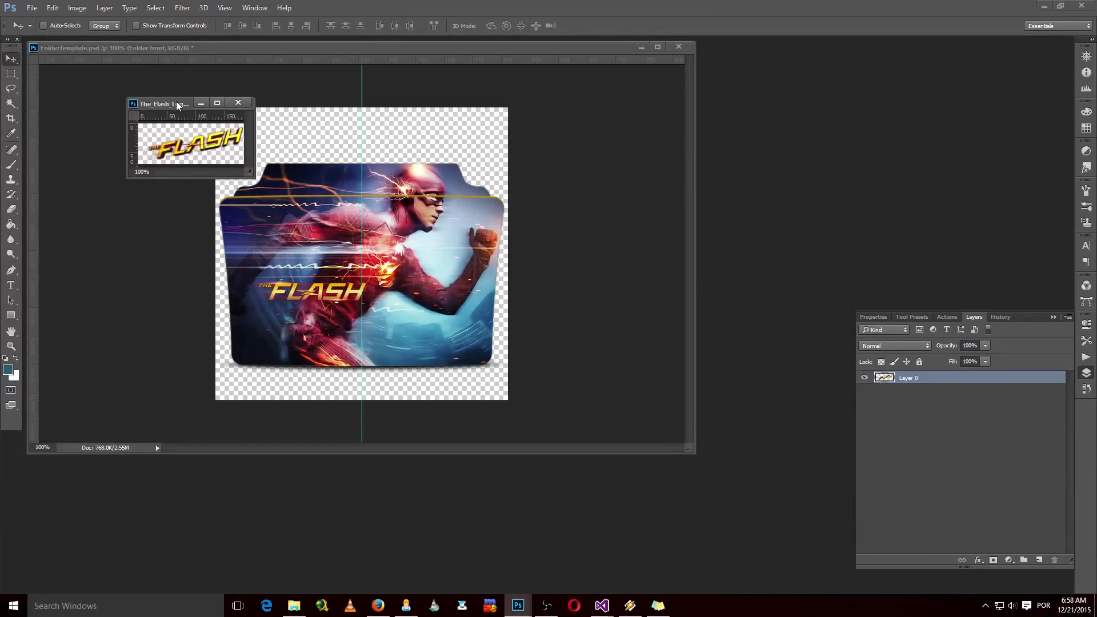
{"action": "left_click", "coordinate": [238, 103]}
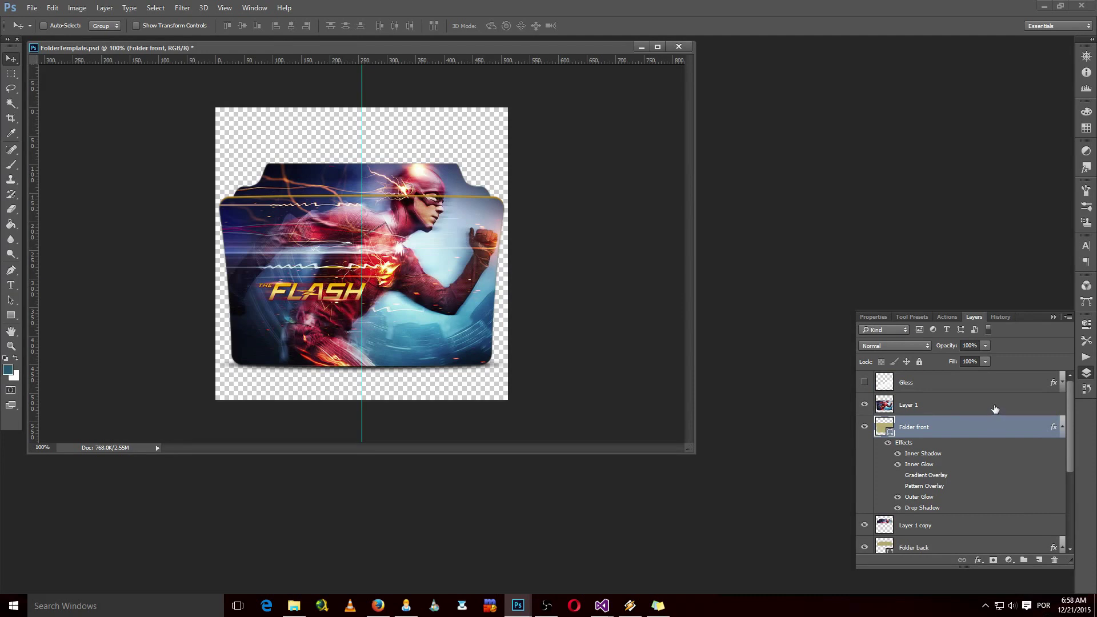
{"action": "left_click", "coordinate": [995, 408]}
{"action": "left_click", "coordinate": [1039, 560]}
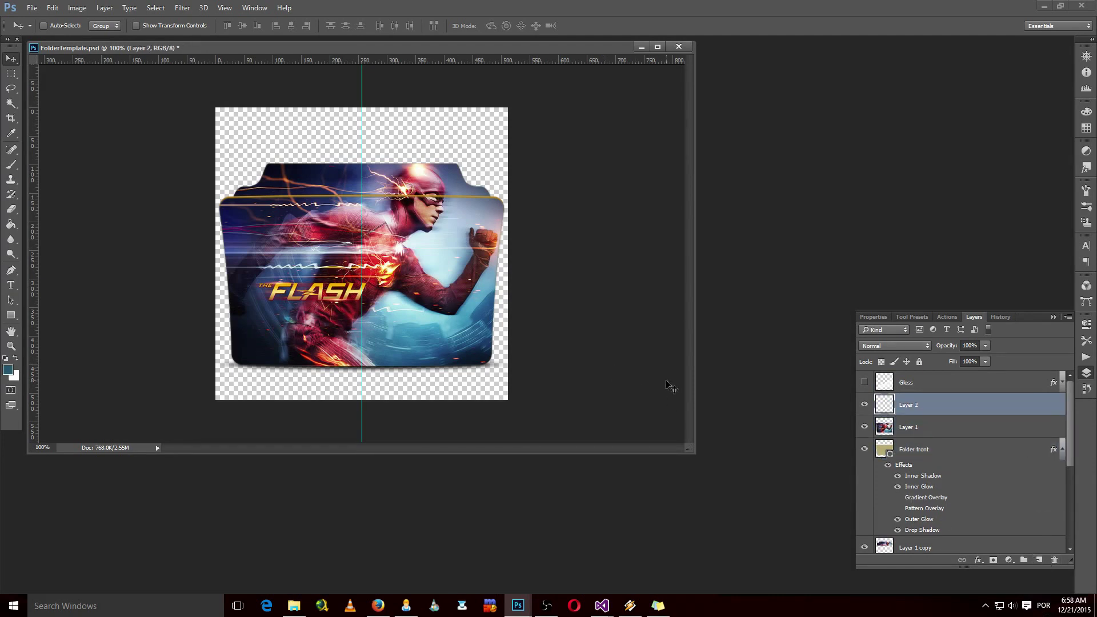
Paste the FLASH logo onto Layer 2 and rotate it about 10.43°.
{"action": "key", "text": "ctrl+v"}
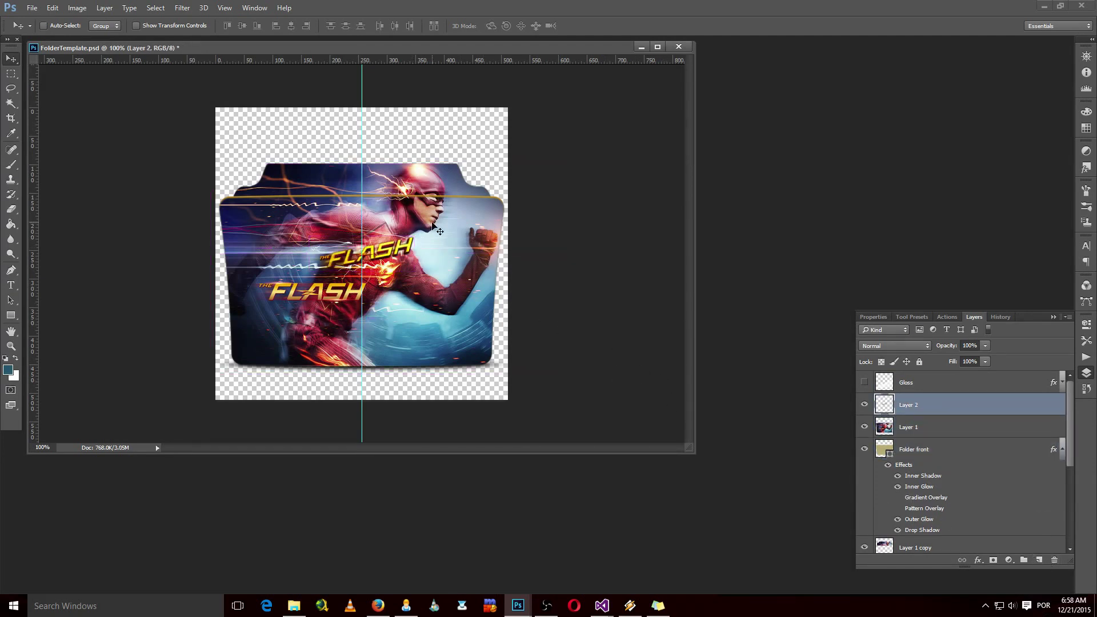
{"action": "left_click_drag", "start_coordinate": [350, 254], "coordinate": [344, 240]}
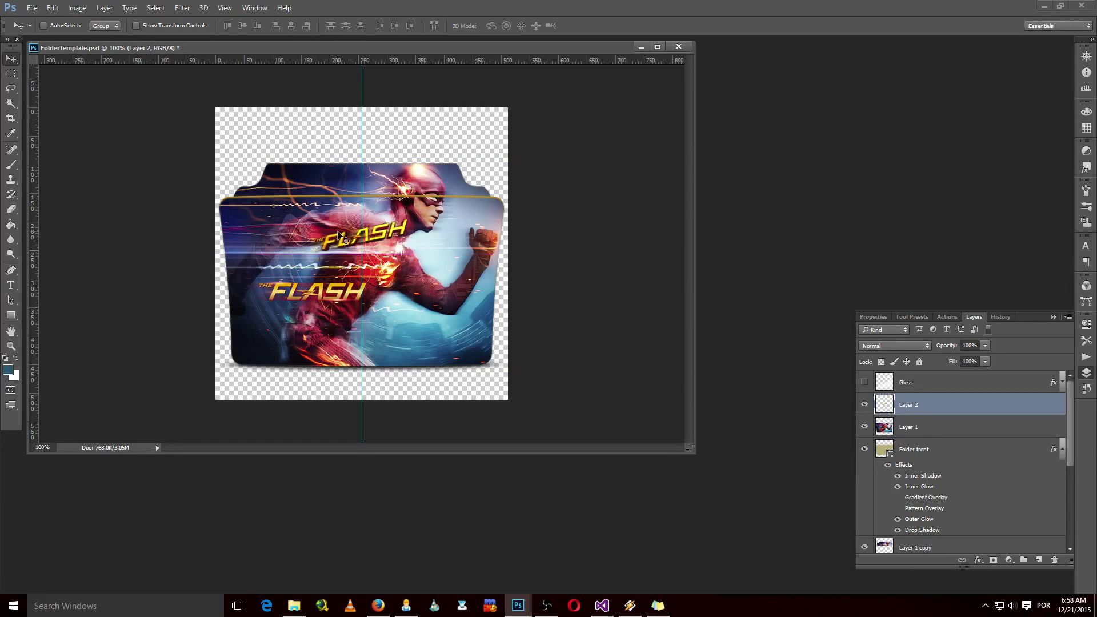
{"action": "mouse_move", "coordinate": [349, 237]}
{"action": "left_mouse_down"}
{"action": "mouse_move", "coordinate": [270, 169]}
{"action": "mouse_move", "coordinate": [282, 183]}
{"action": "left_mouse_up"}
{"action": "key", "text": "ctrl+t"}
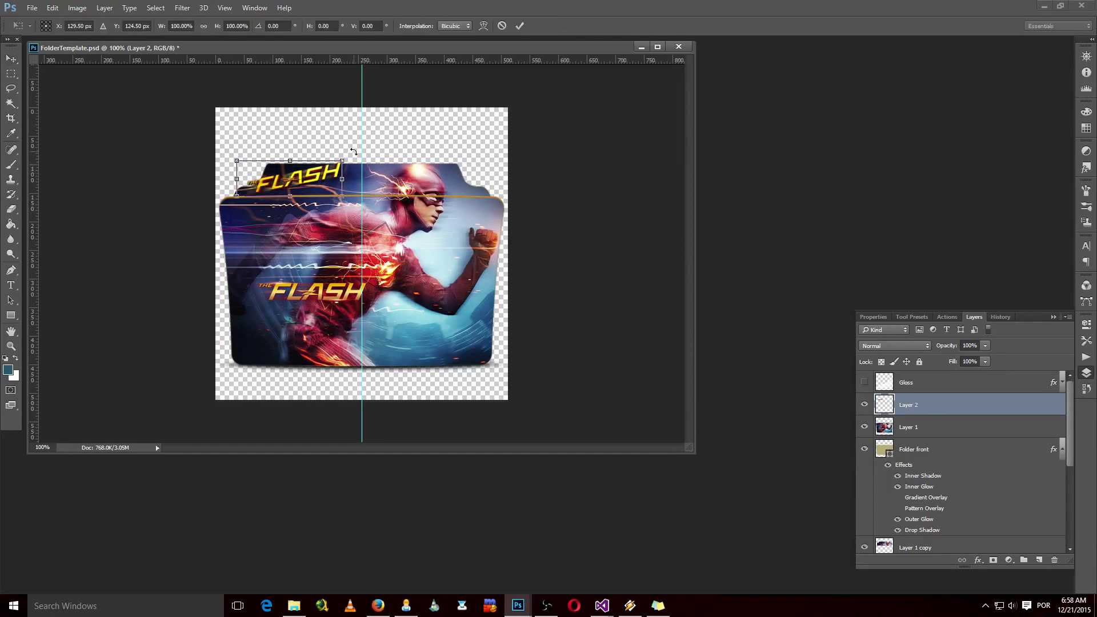
{"action": "left_click_drag", "start_coordinate": [354, 152], "coordinate": [361, 164]}
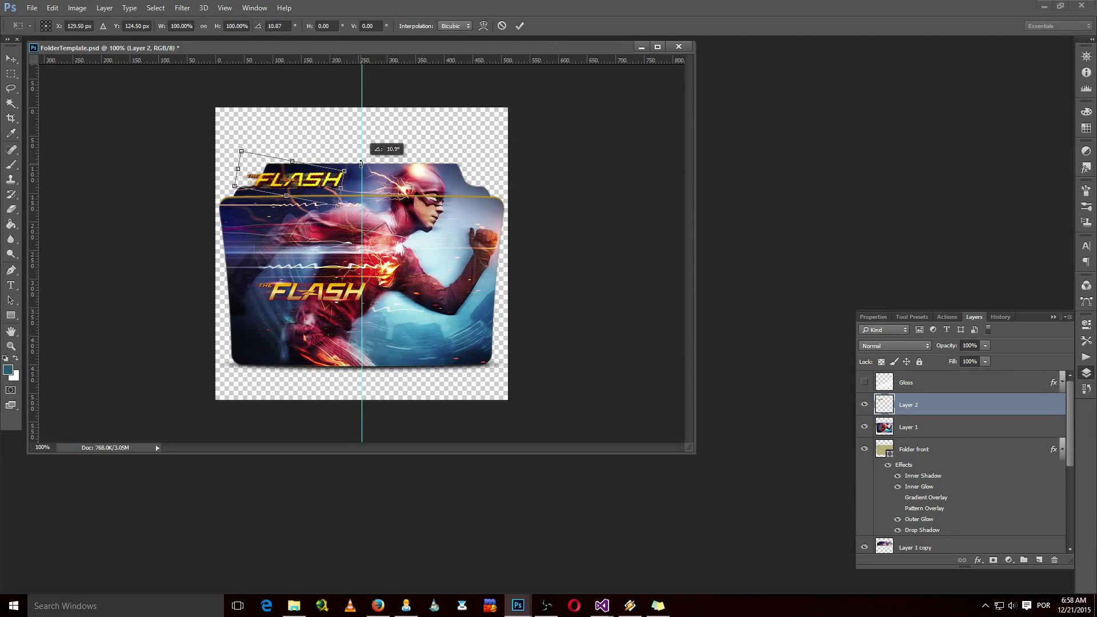
{"action": "left_click_drag", "start_coordinate": [362, 163], "coordinate": [361, 162]}
Apply the rotation and move the logo to the folder's bottom-right corner.
{"action": "left_click", "coordinate": [11, 59]}
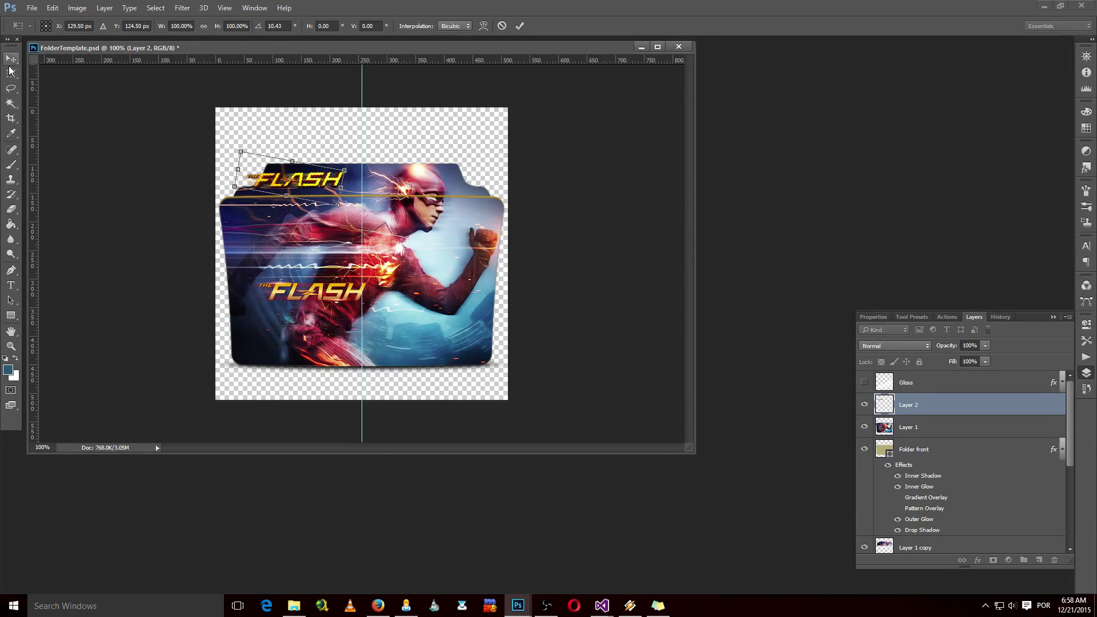
{"action": "left_click", "coordinate": [491, 229]}
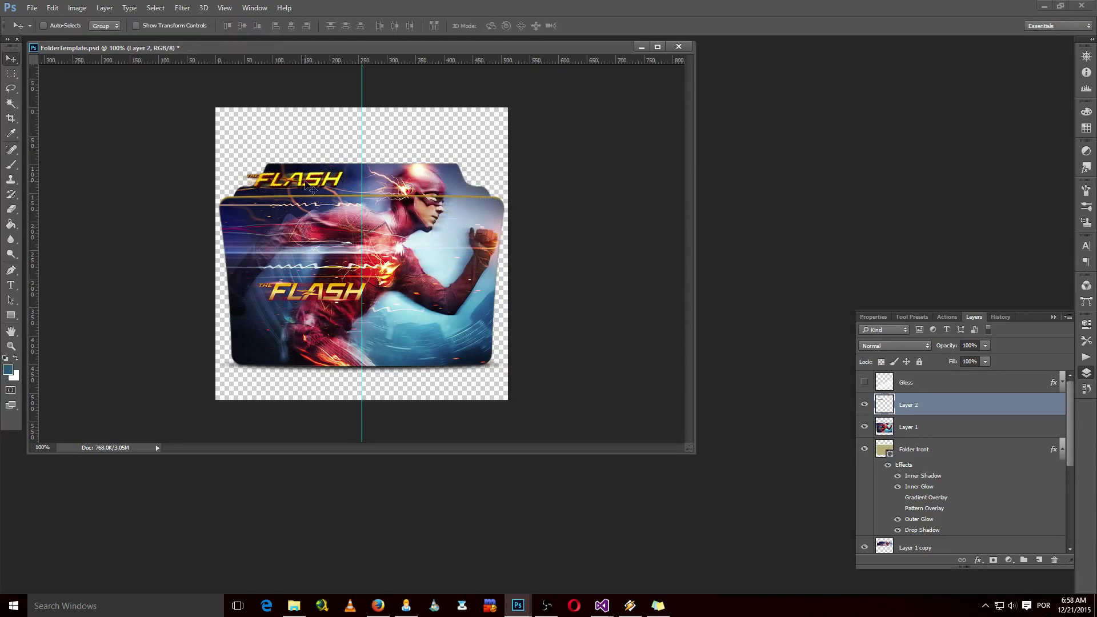
{"action": "left_click_drag", "start_coordinate": [307, 182], "coordinate": [327, 184]}
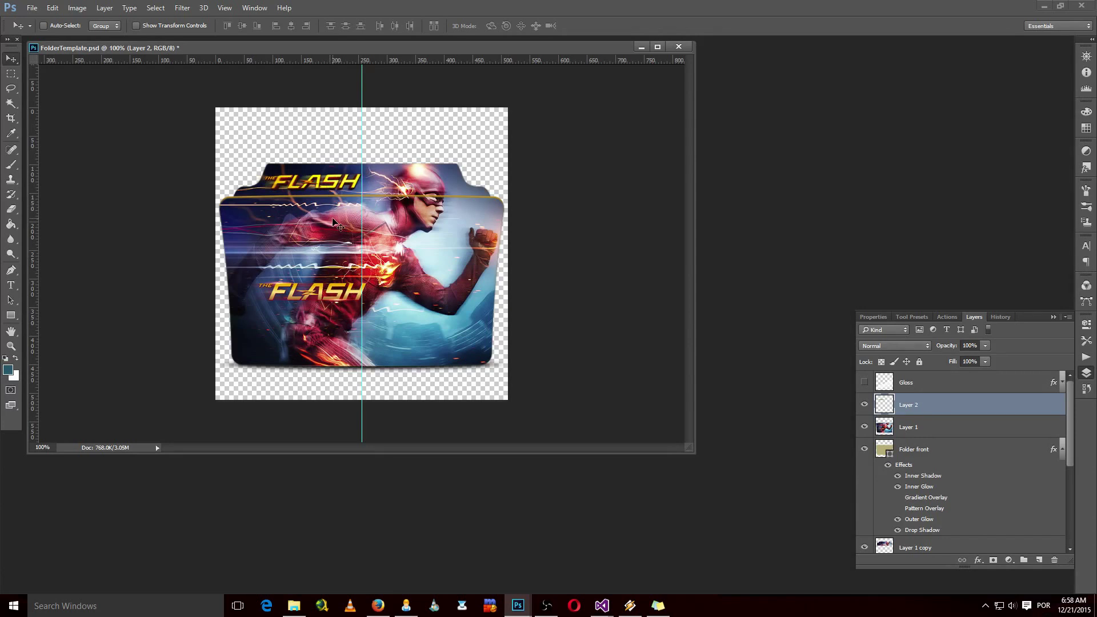
{"action": "left_click_drag", "start_coordinate": [323, 188], "coordinate": [464, 369]}
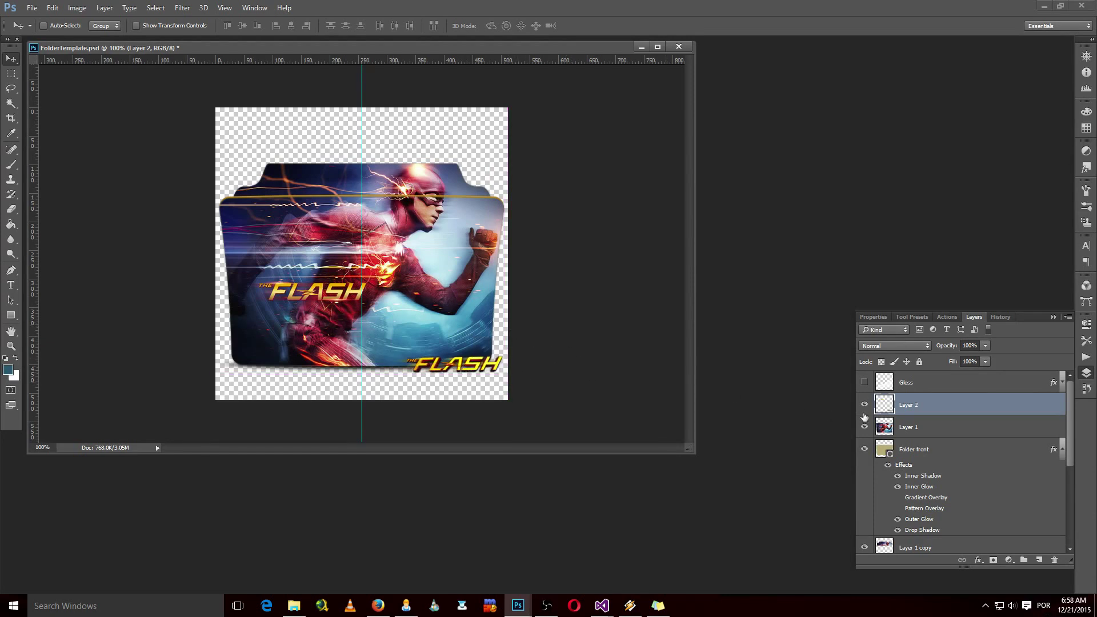
Show and select the Gloss layer, lowering its opacity to 17%.
{"action": "left_click", "coordinate": [864, 383]}
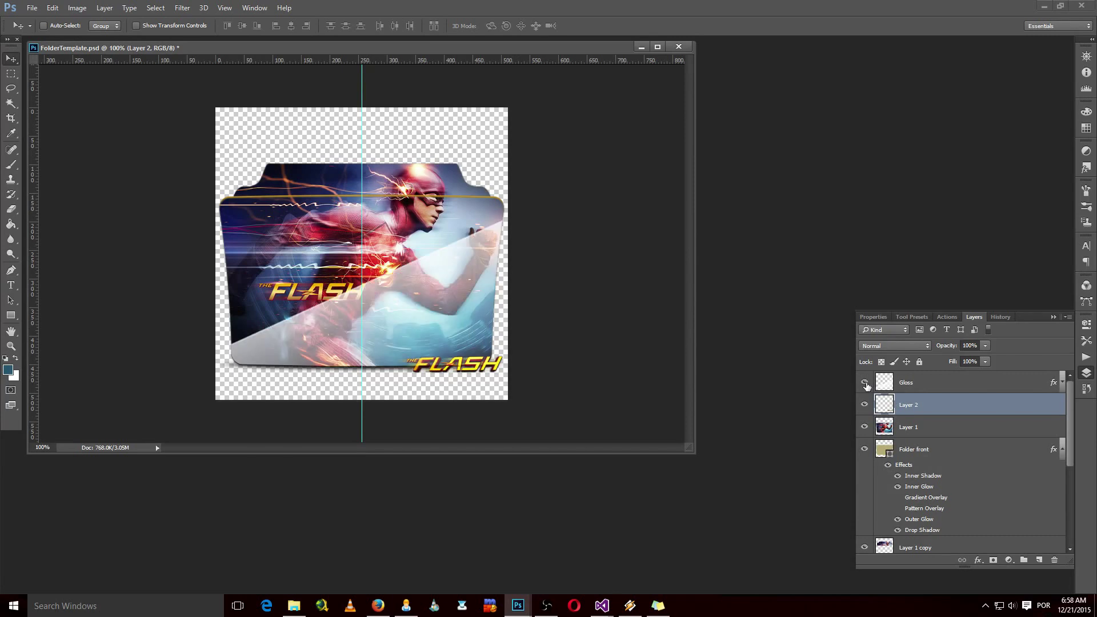
{"action": "left_click", "coordinate": [928, 383]}
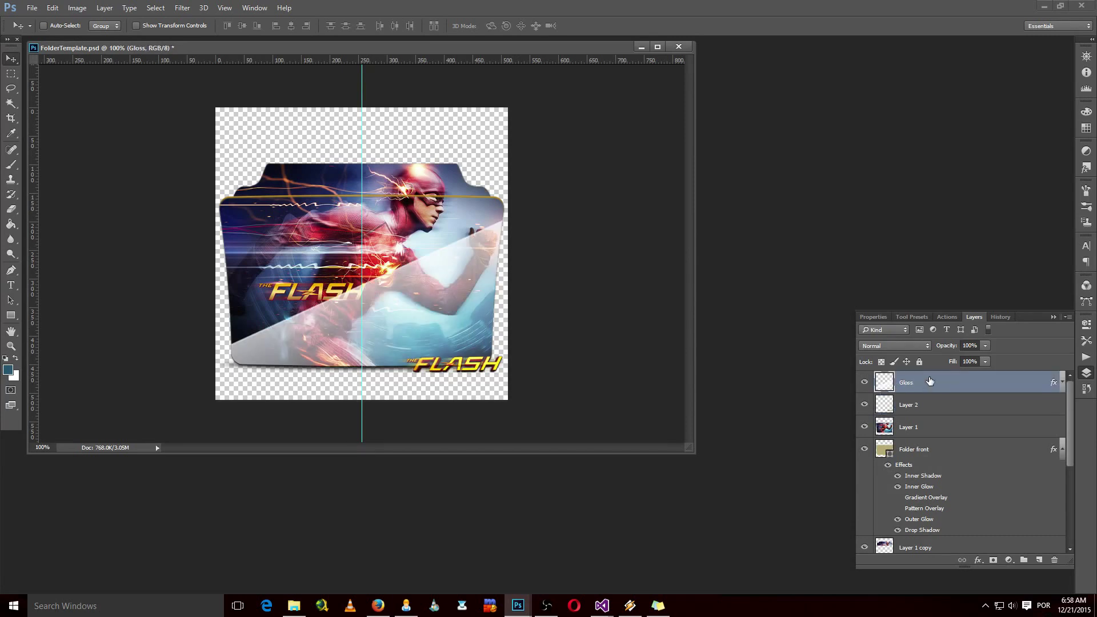
{"action": "left_click", "coordinate": [984, 347]}
{"action": "type", "text": "17"}
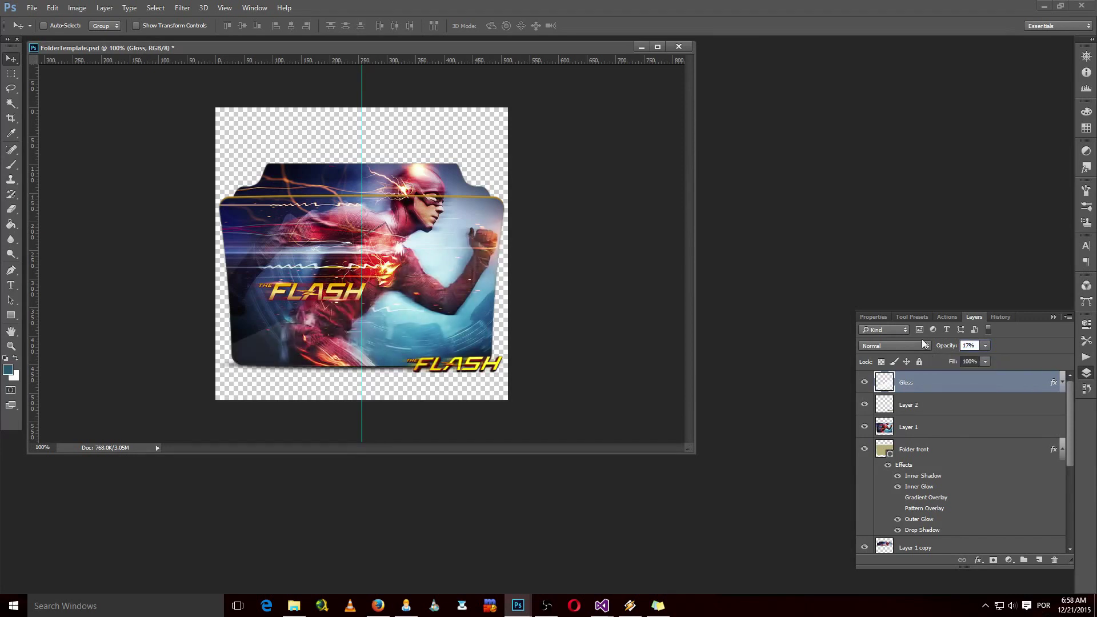
{"action": "right_click", "coordinate": [939, 387]}
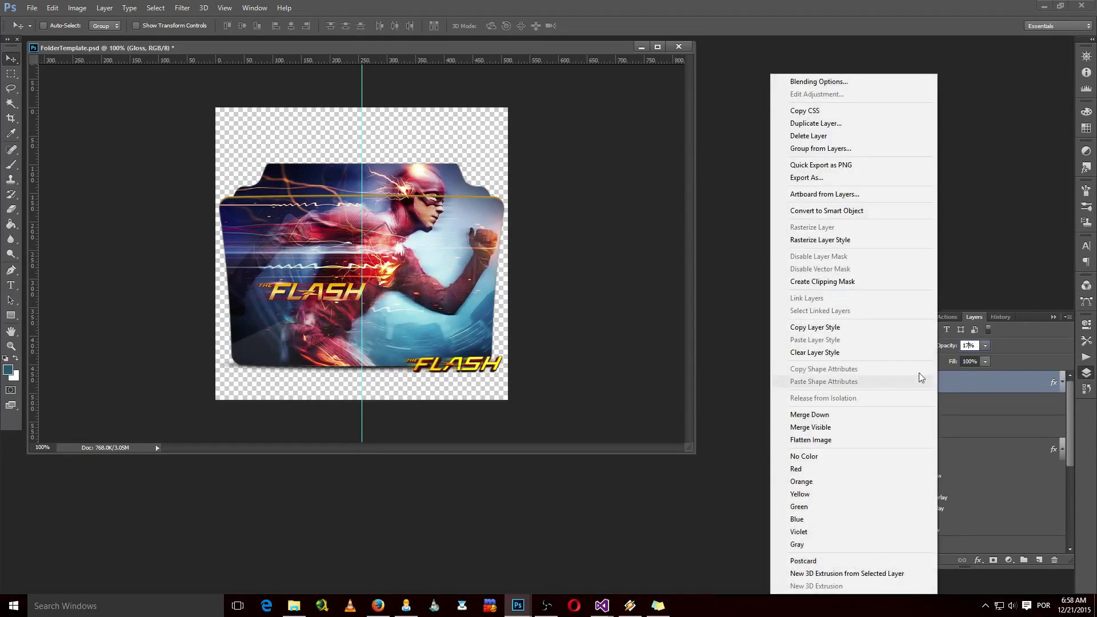
{"action": "left_click", "coordinate": [840, 240]}
Add a dark navy #061323 Color Overlay, sampled from the artwork, to the Gloss layer.
{"action": "left_click", "coordinate": [978, 561]}
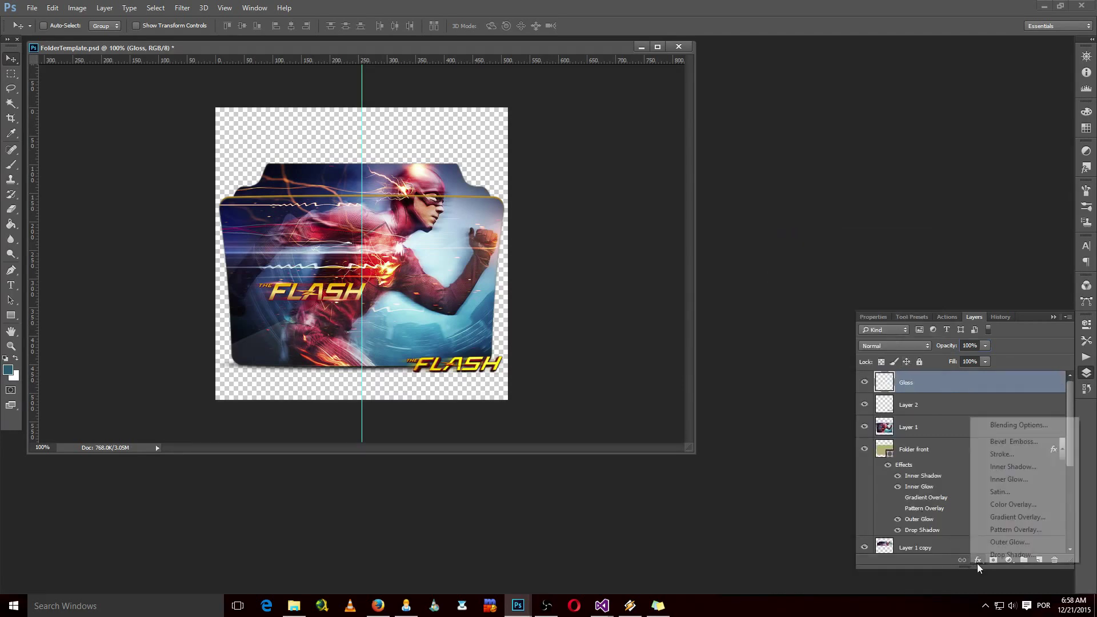
{"action": "left_click", "coordinate": [1006, 425]}
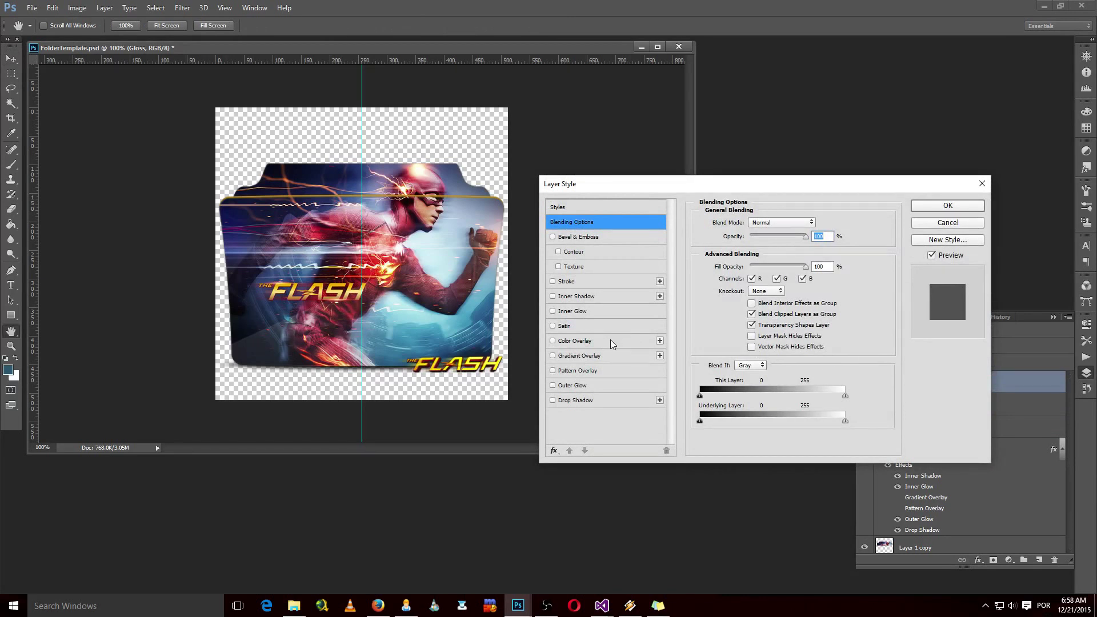
{"action": "left_click", "coordinate": [598, 341]}
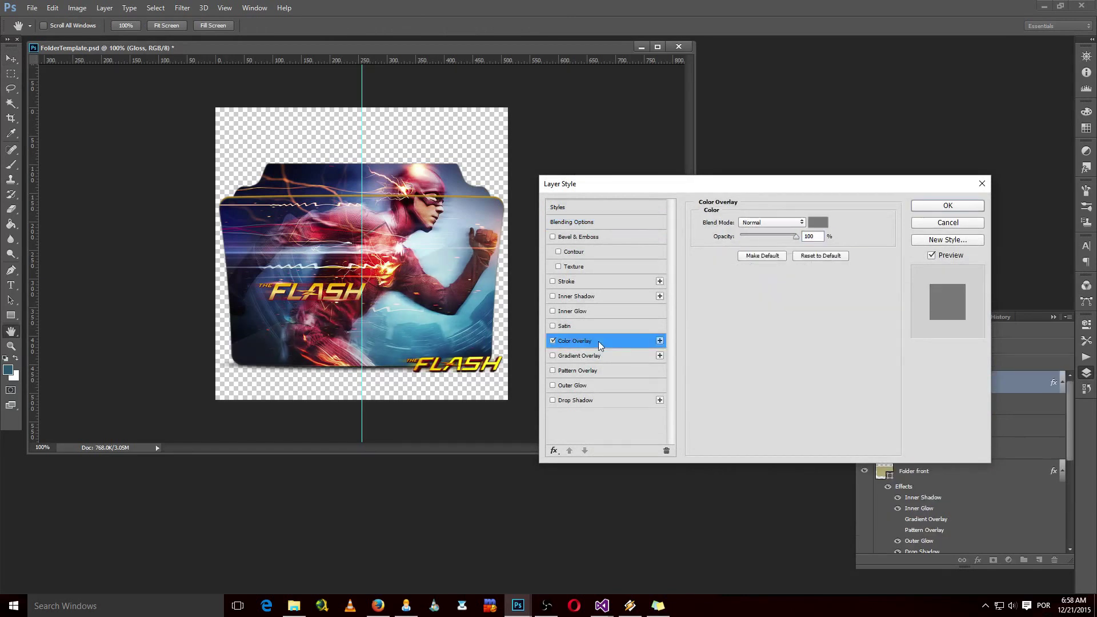
{"action": "left_click", "coordinate": [822, 224]}
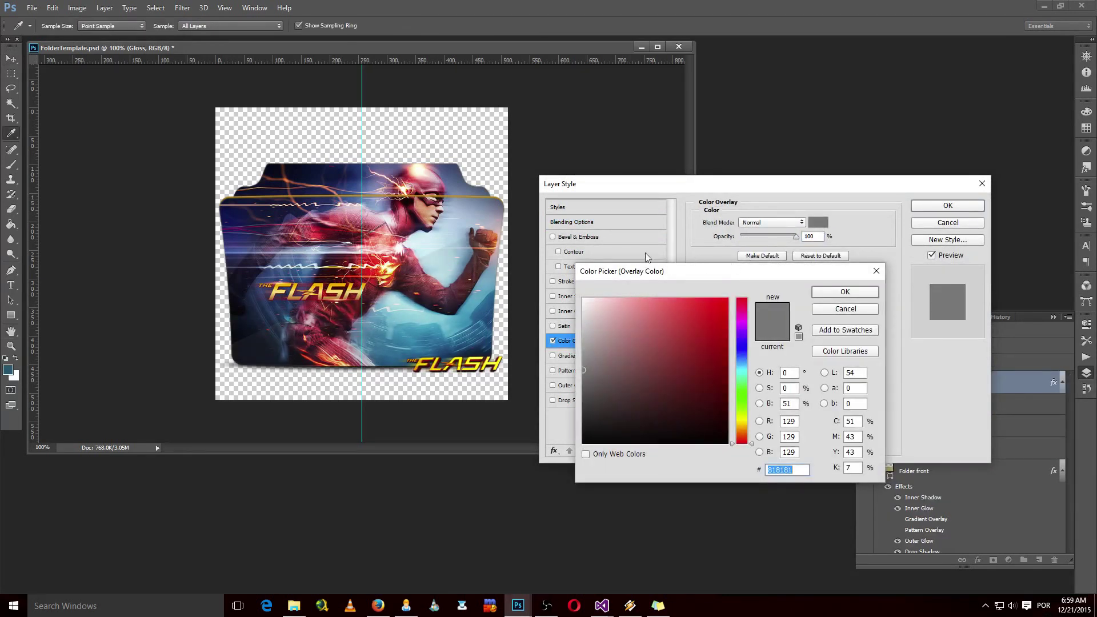
{"action": "left_click", "coordinate": [452, 232]}
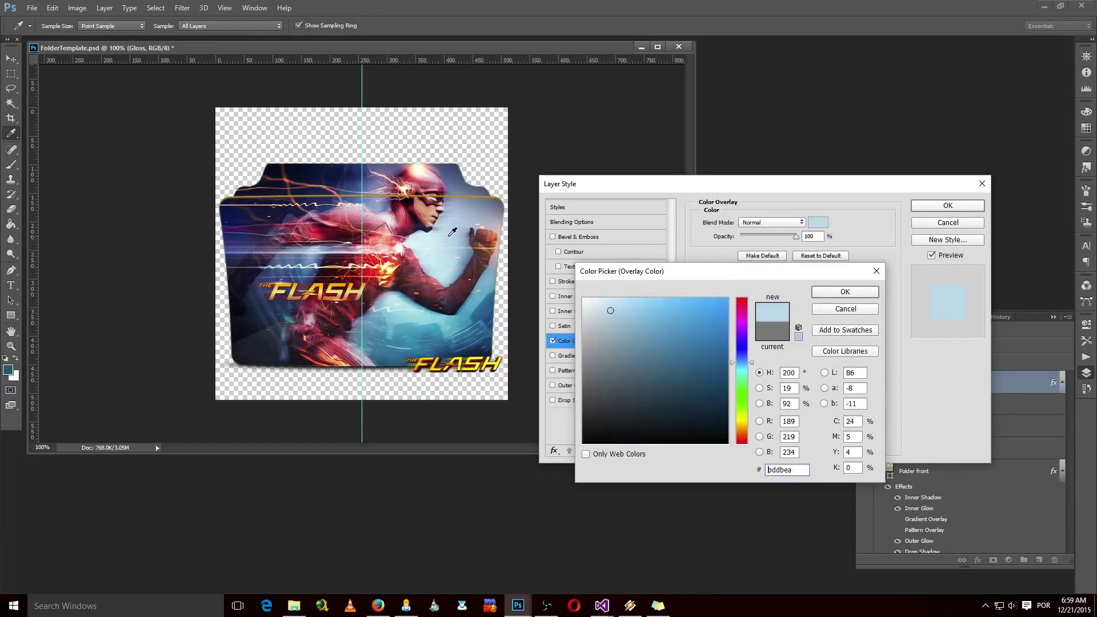
{"action": "left_click", "coordinate": [250, 322]}
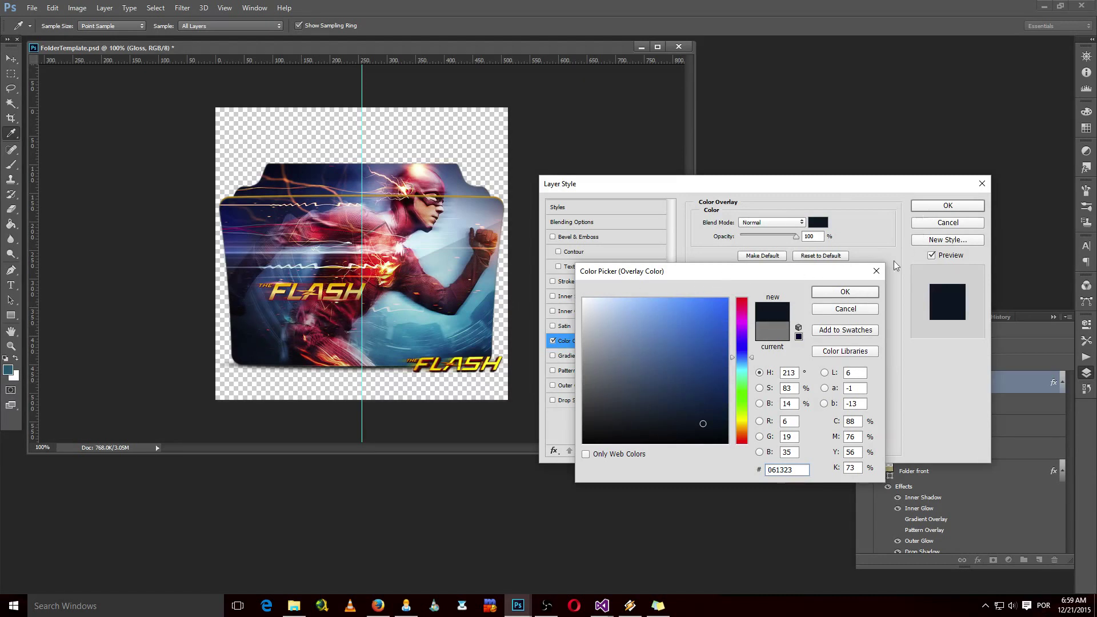
{"action": "left_click", "coordinate": [869, 291]}
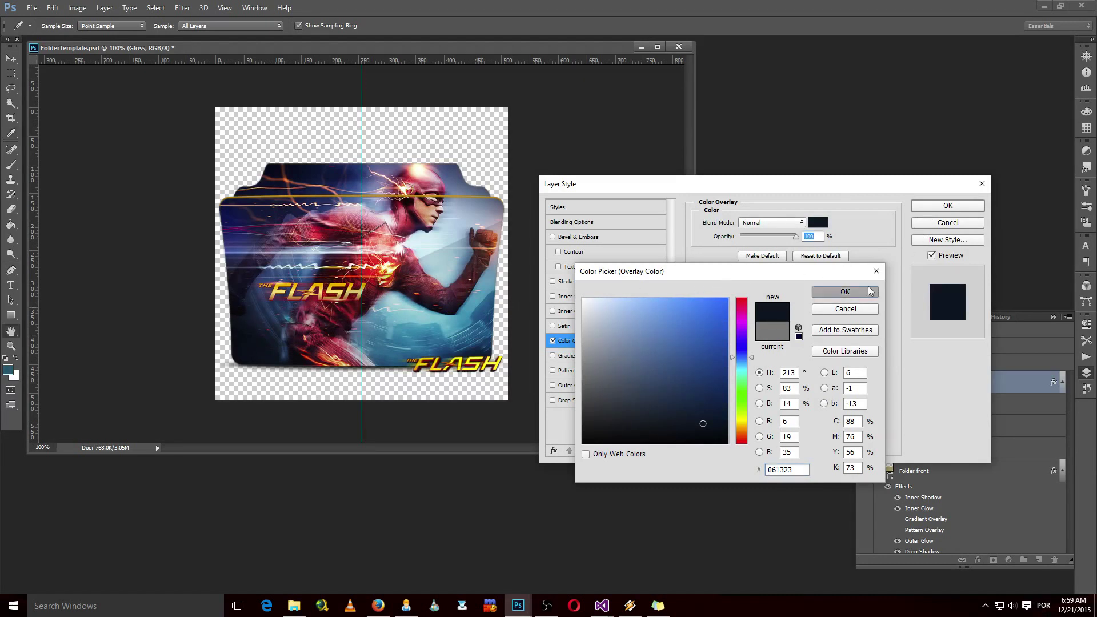
{"action": "left_click", "coordinate": [947, 206]}
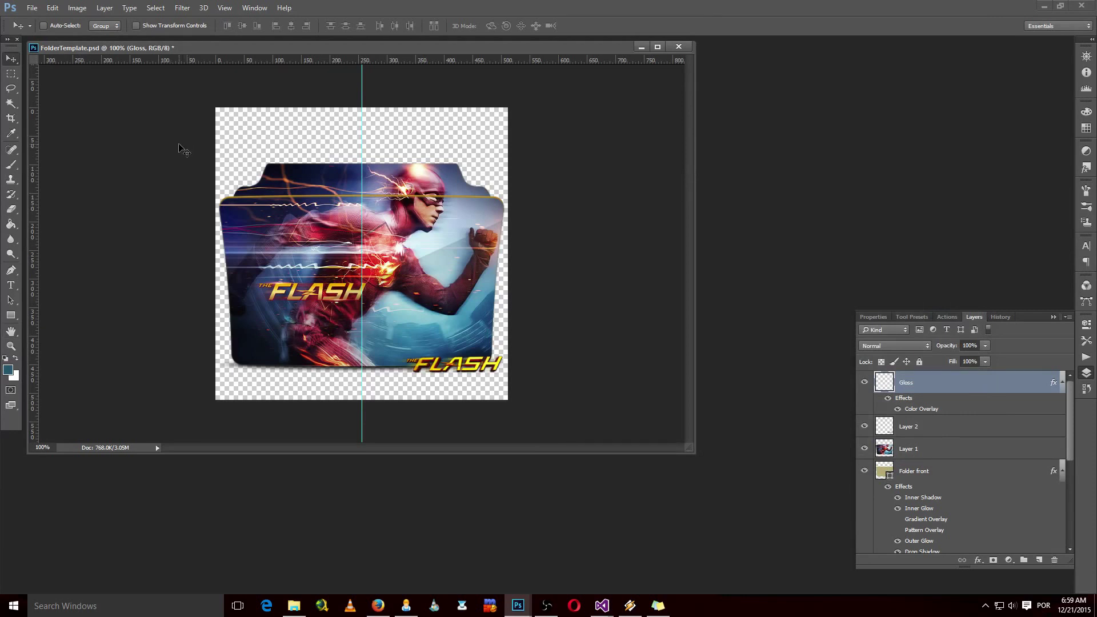
Save As with PNG format and the file name 'theflash'.
{"action": "left_click", "coordinate": [34, 10]}
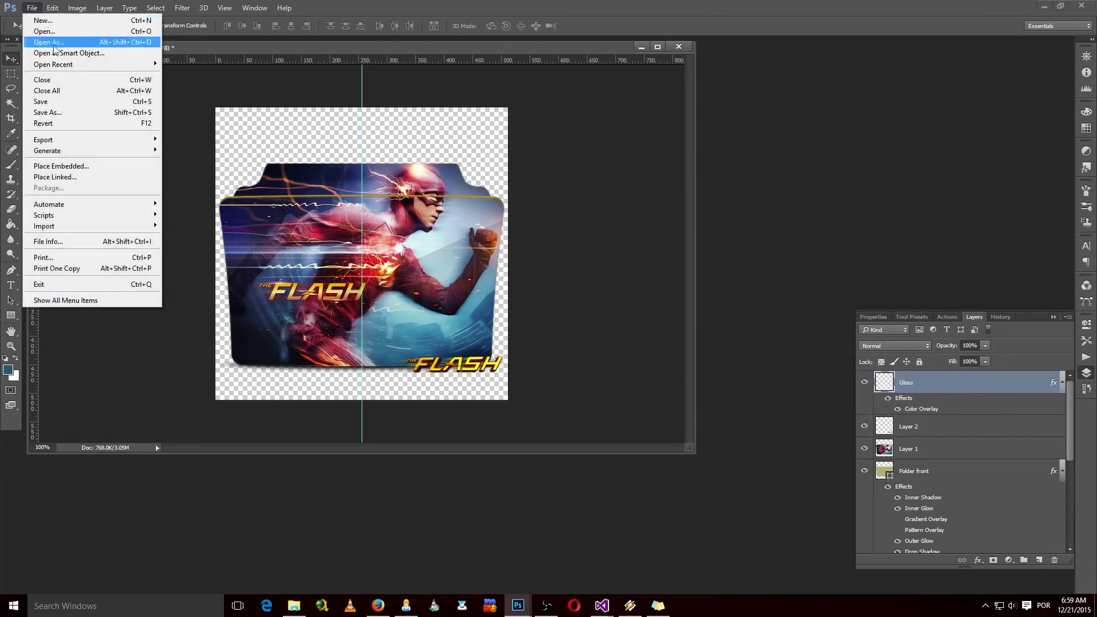
{"action": "left_click", "coordinate": [75, 111]}
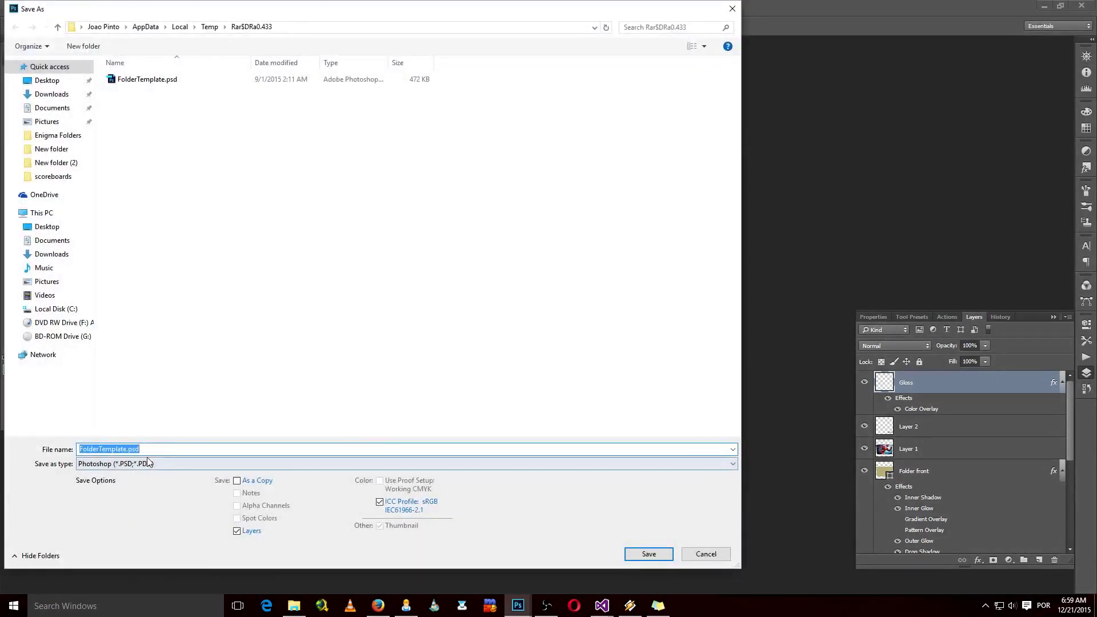
{"action": "left_click", "coordinate": [129, 464]}
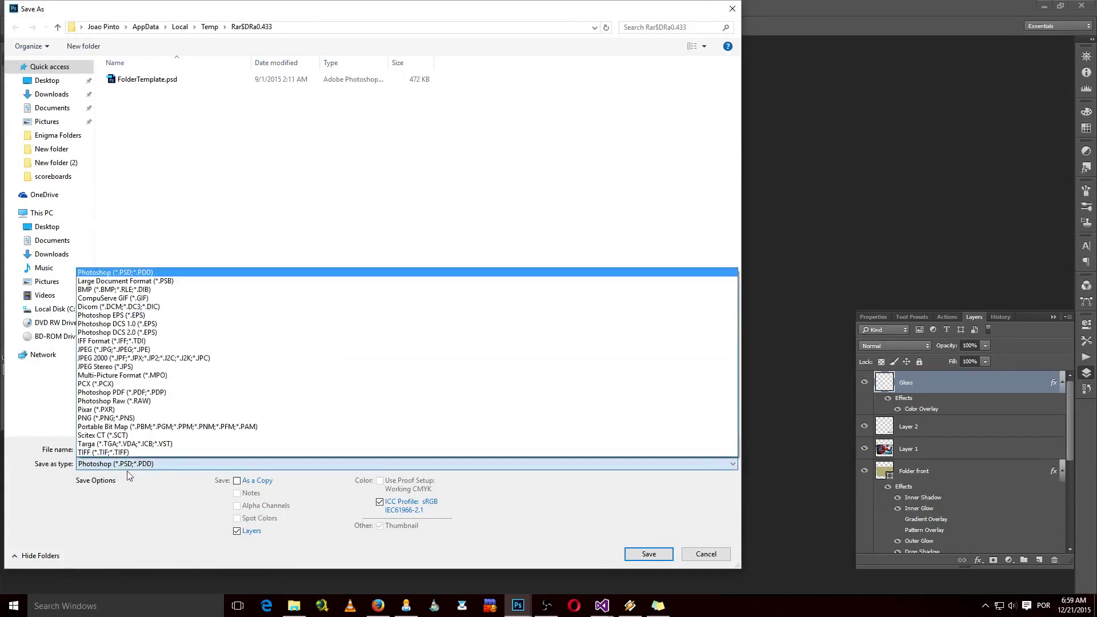
{"action": "left_click", "coordinate": [125, 422]}
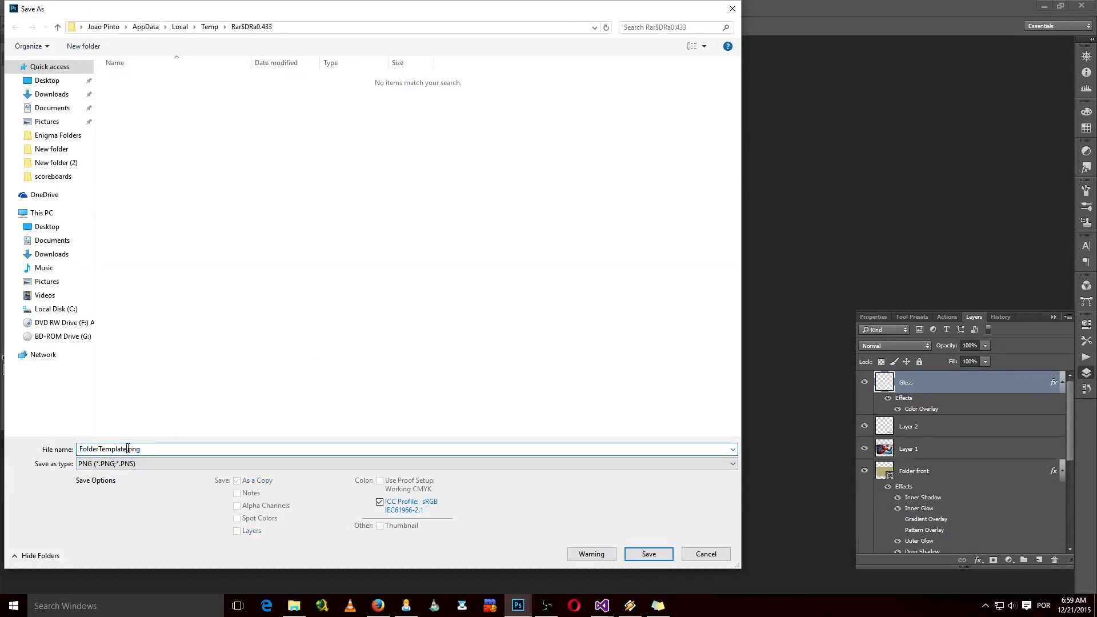
{"action": "left_click_drag", "start_coordinate": [127, 449], "coordinate": [81, 449]}
{"action": "type", "text": "th"}
{"action": "type", "text": "eflash"}
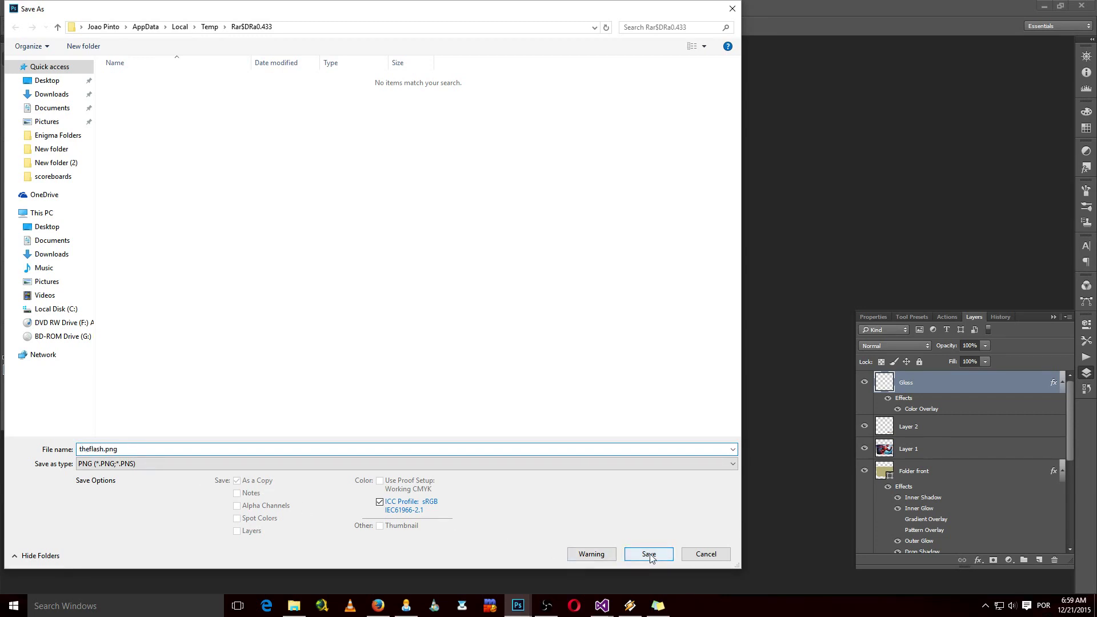
Save theflash.png into Downloads > New folder (2) > Enigma Folders, accepting the PNG Options.
{"action": "left_click", "coordinate": [56, 163]}
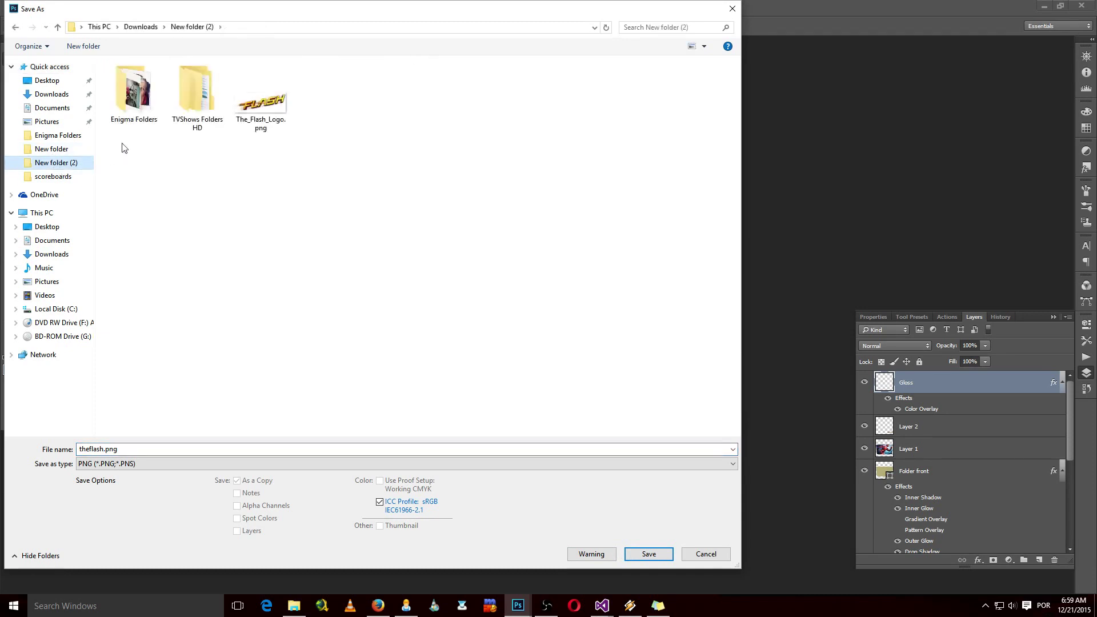
{"action": "double_click", "coordinate": [142, 108]}
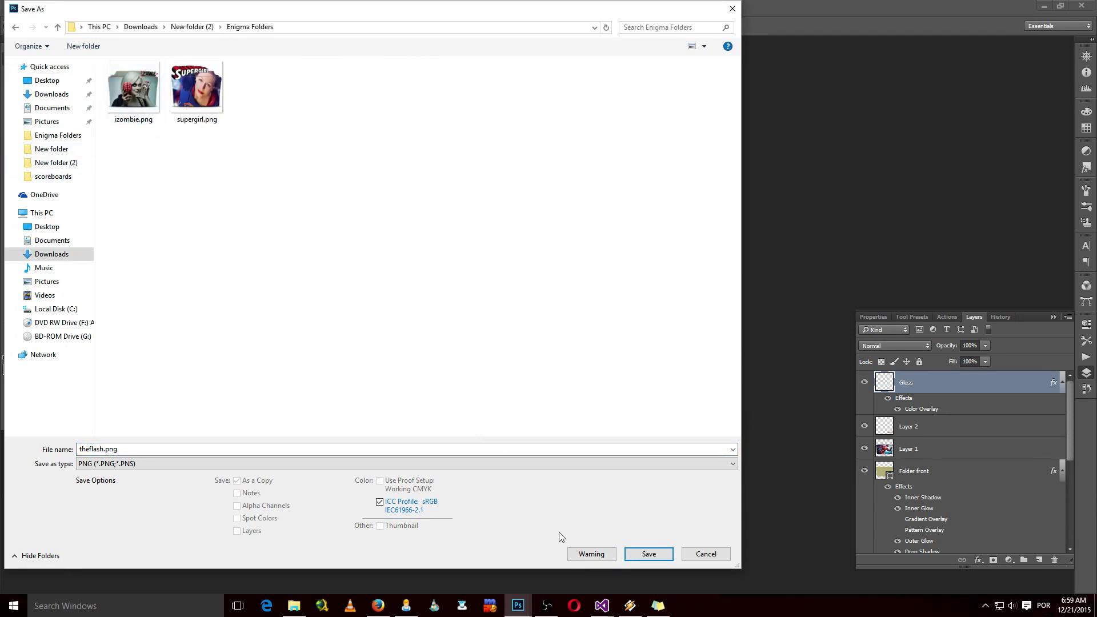
{"action": "left_click", "coordinate": [646, 554]}
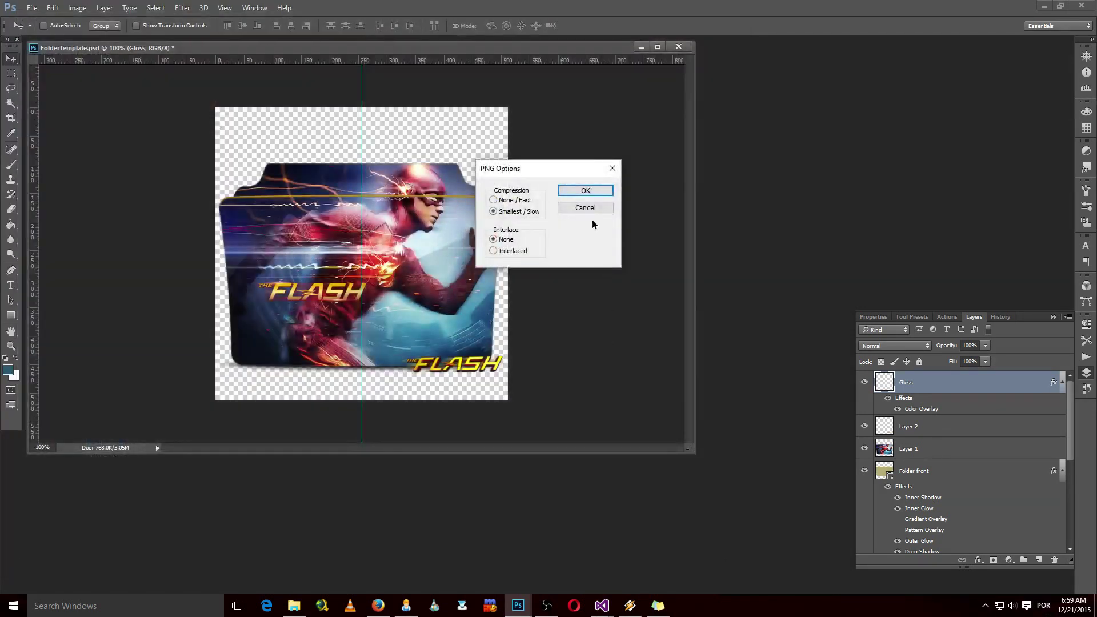
{"action": "left_click", "coordinate": [593, 190]}
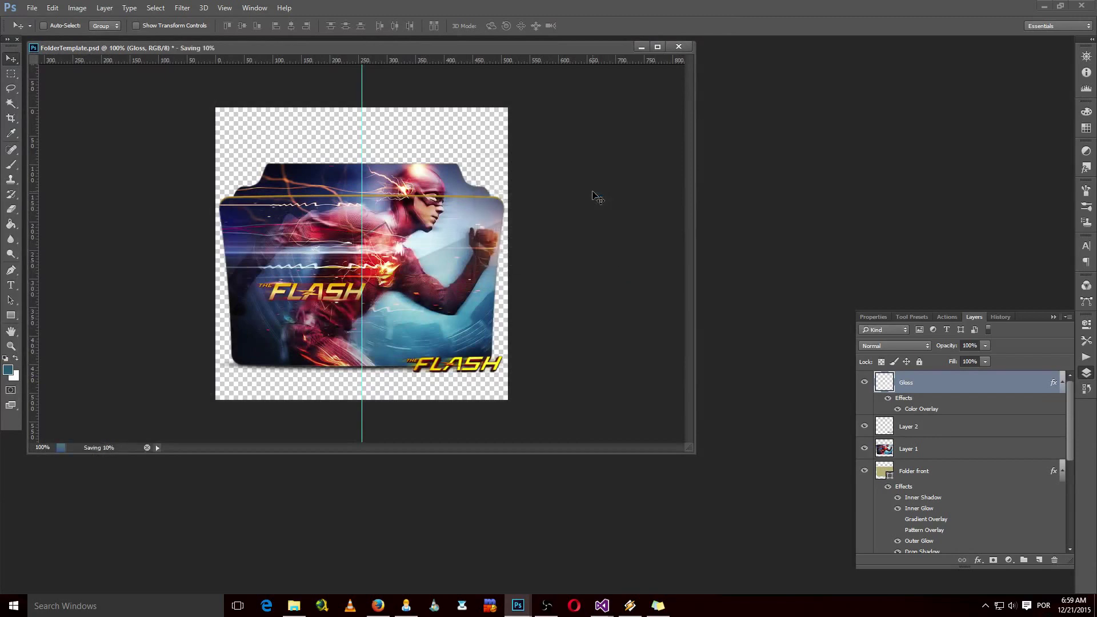
{"action": "left_click", "coordinate": [654, 604]}
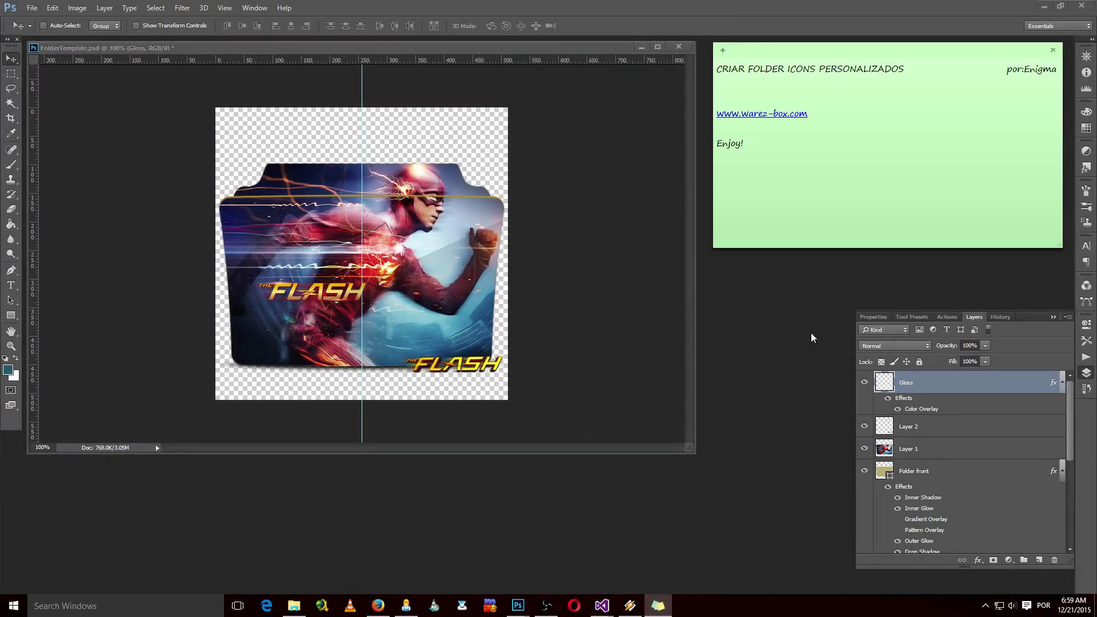
Type 'thats all. .psd disponivel abaixo do video' after the URL in the sticky note.
{"action": "type", "text": "  thats all. .psd dis"}
{"action": "type", "text": "ponivel "}
{"action": "type", "text": "abaixo do vid"}
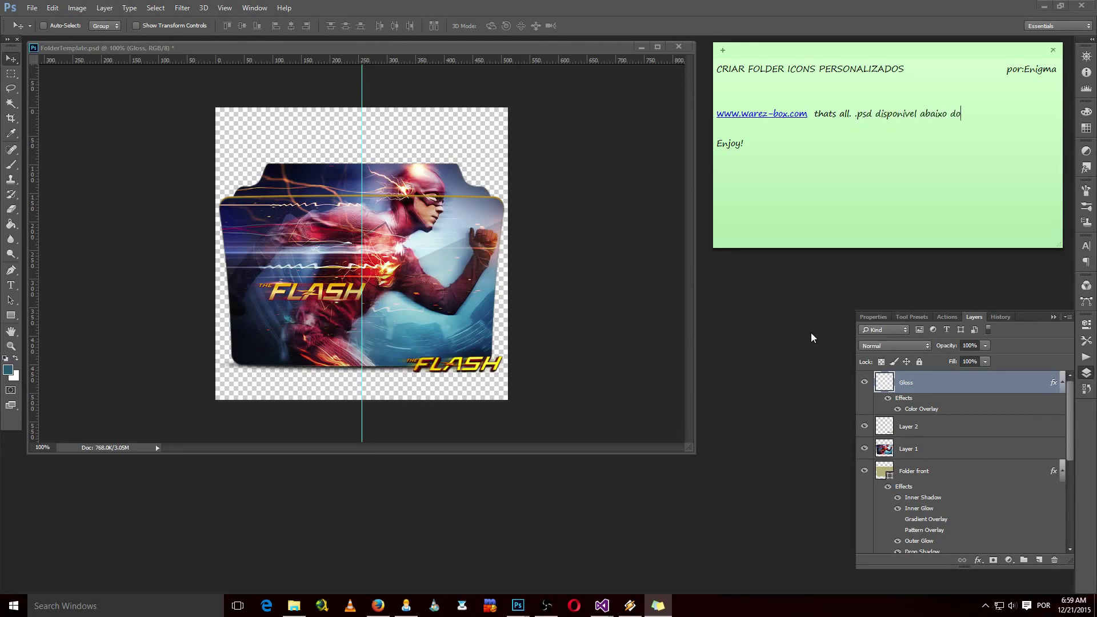
{"action": "type", "text": "eo!"}
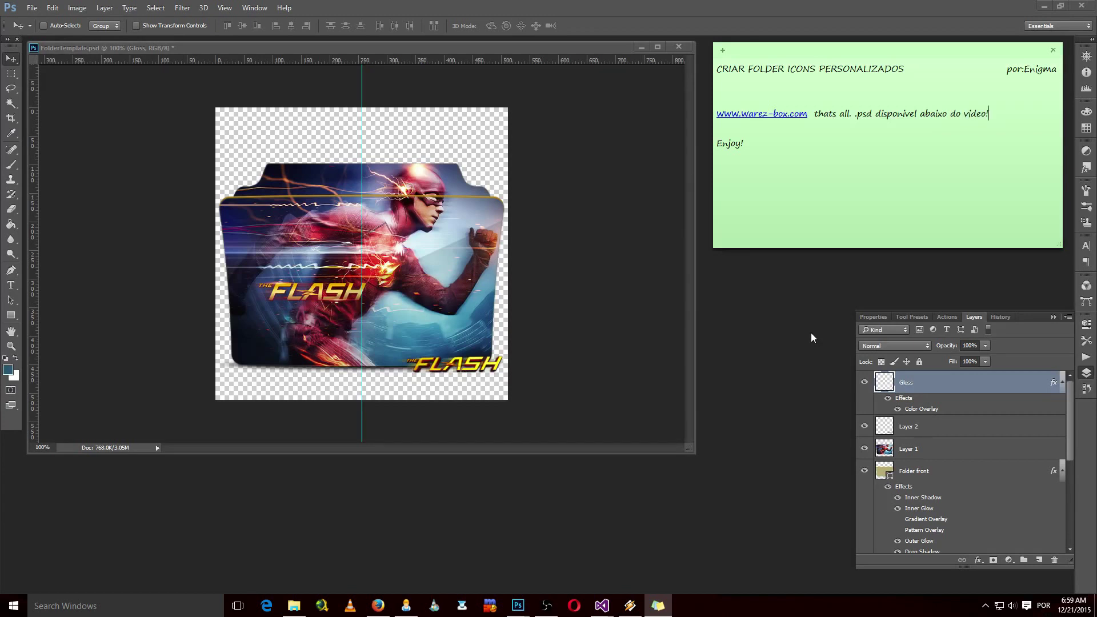